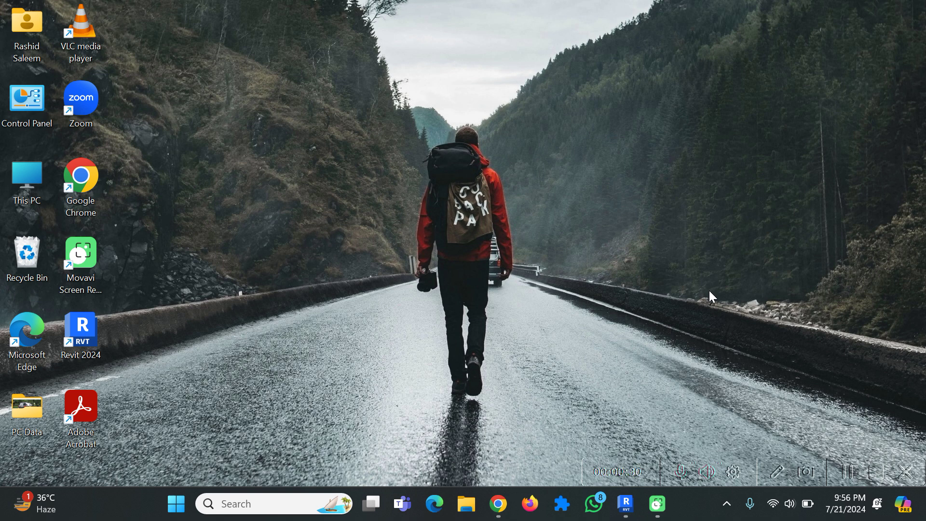
Restore the Autodesk Revit 2024 Home window from the taskbar
{"action": "left_click", "coordinate": [618, 511]}
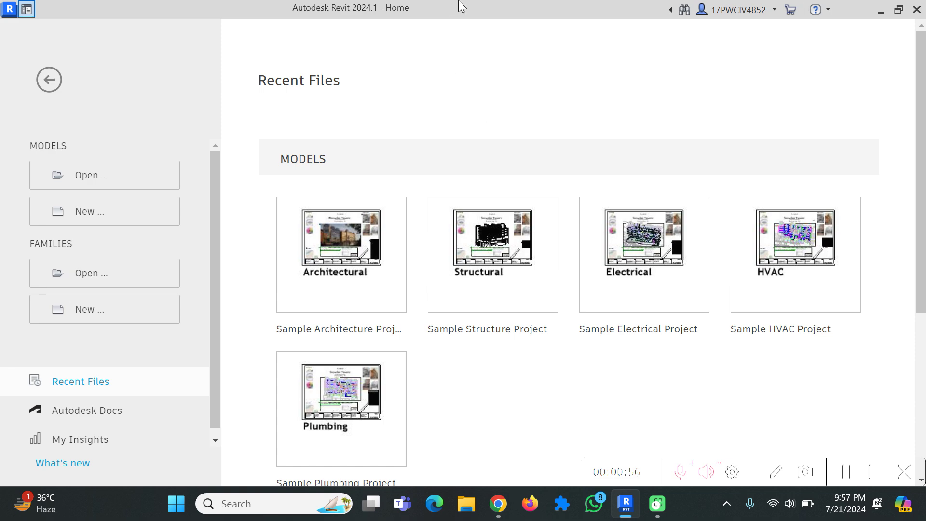
{"action": "scroll", "coordinate": [439, 88], "scroll_direction": "down", "scroll_amount": 5}
{"action": "scroll", "coordinate": [439, 89], "scroll_direction": "up", "scroll_amount": 5}
{"action": "scroll", "coordinate": [251, 208], "scroll_direction": "down", "scroll_amount": 3}
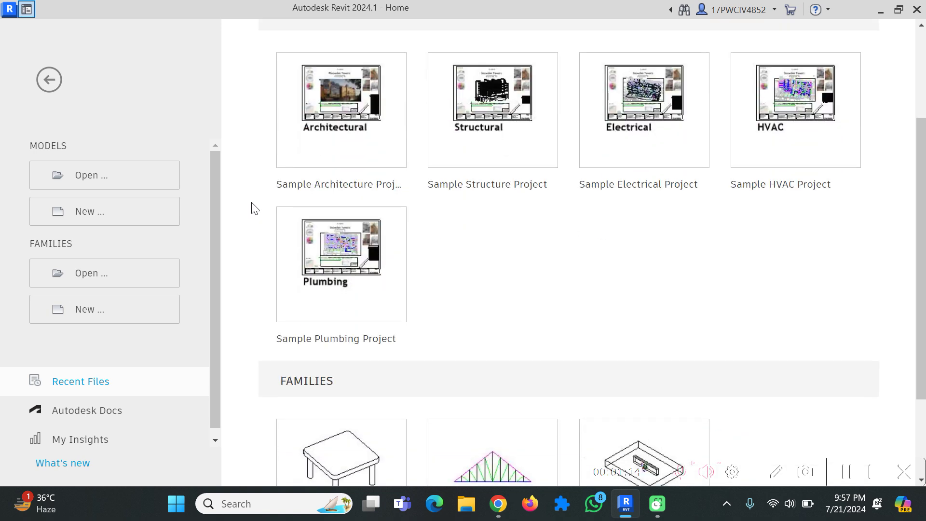
{"action": "scroll", "coordinate": [252, 207], "scroll_direction": "up", "scroll_amount": 2}
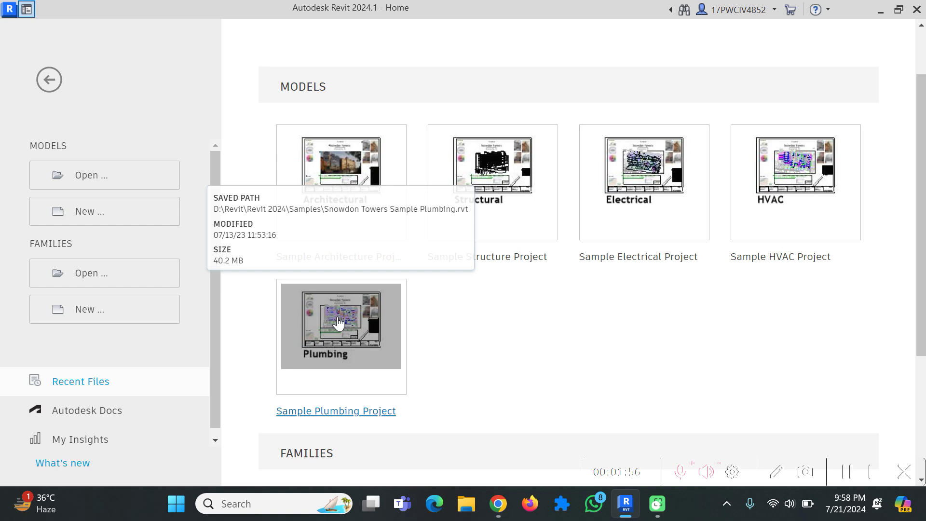
{"action": "scroll", "coordinate": [272, 234], "scroll_direction": "up", "scroll_amount": 2}
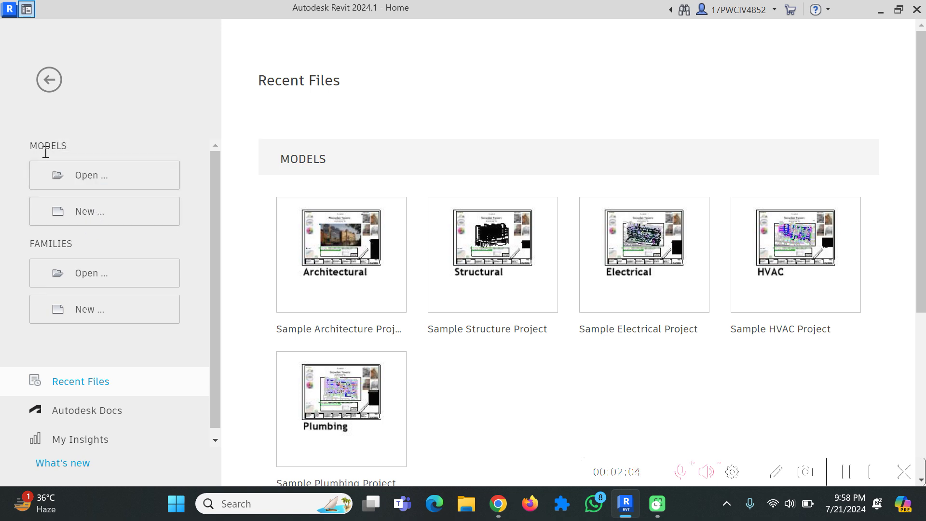
Start a new Project using the Imperial Multi-discipline template
{"action": "left_click", "coordinate": [83, 210]}
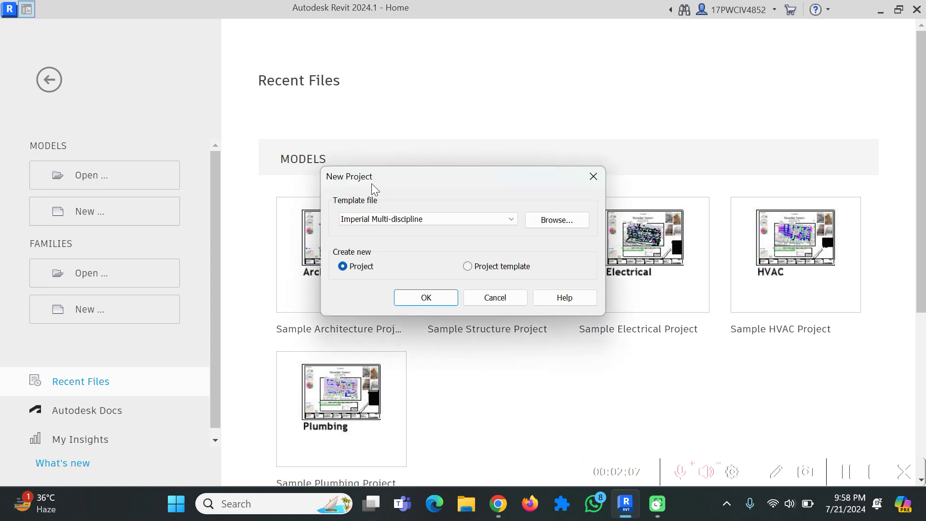
{"action": "left_click", "coordinate": [400, 221]}
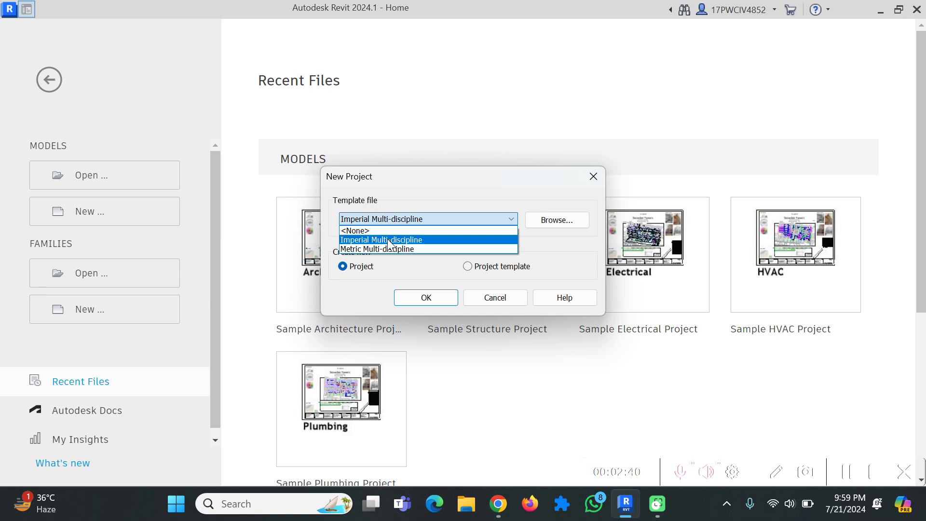
{"action": "left_click", "coordinate": [359, 241]}
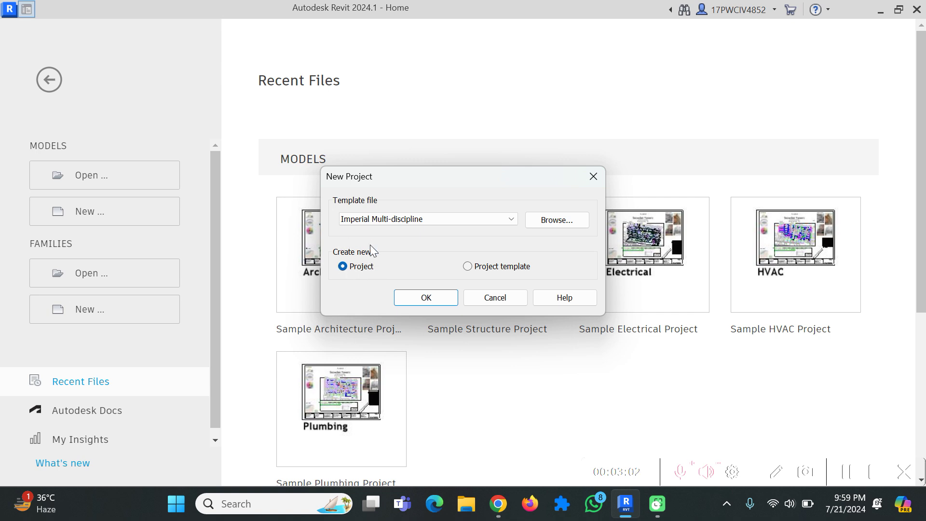
Create the project so Project2 opens on the L1 - Architectural floor plan
{"action": "left_click", "coordinate": [426, 298]}
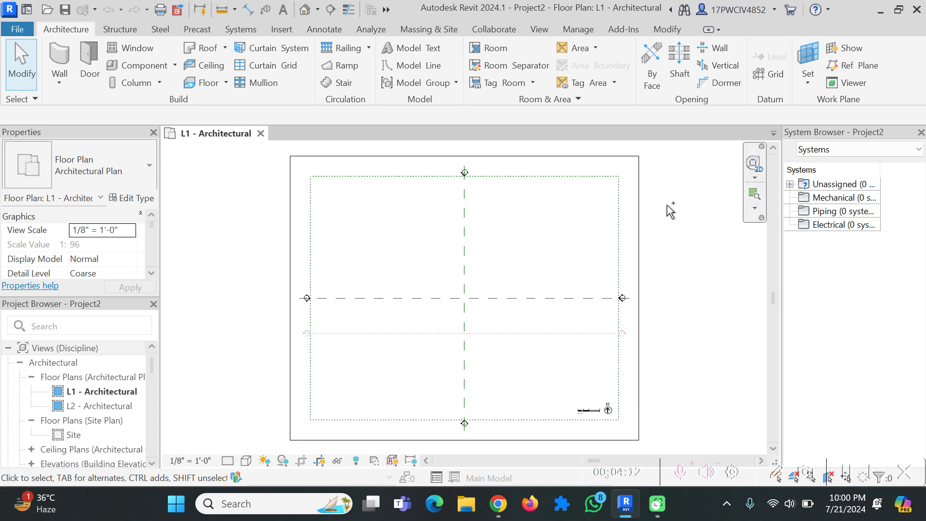
Hide the scope box and reference lines in the L1 - Architectural view
{"action": "left_click_drag", "start_coordinate": [667, 205], "coordinate": [267, 267]}
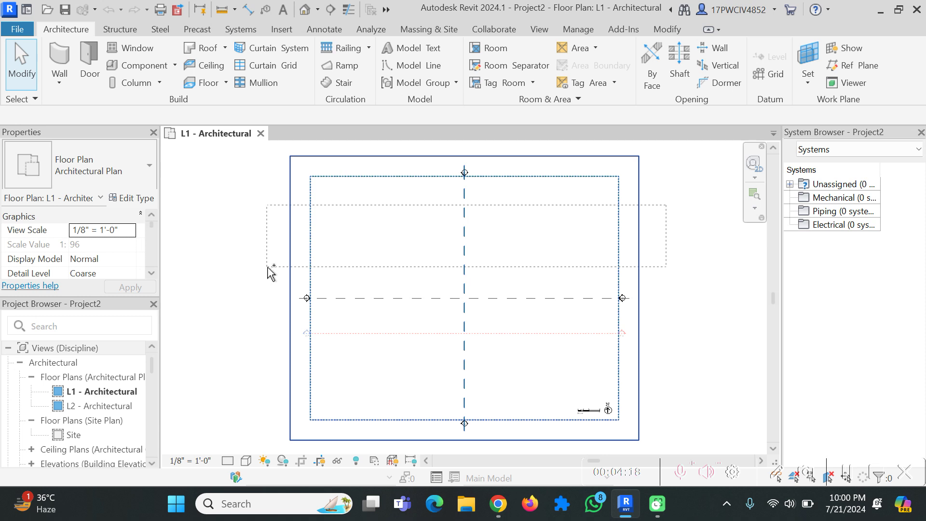
{"action": "left_click_drag", "start_coordinate": [268, 266], "coordinate": [265, 269]}
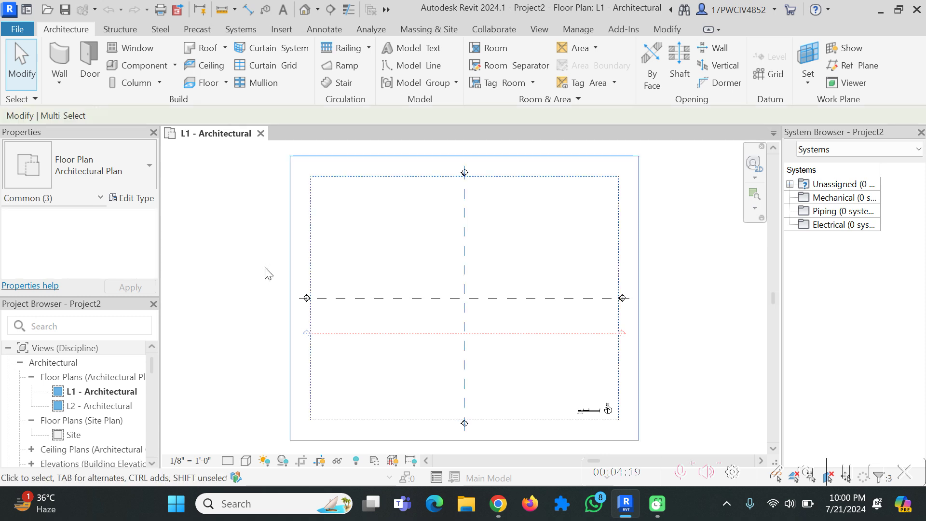
{"action": "right_click", "coordinate": [307, 218]}
{"action": "mouse_move", "coordinate": [339, 177]}
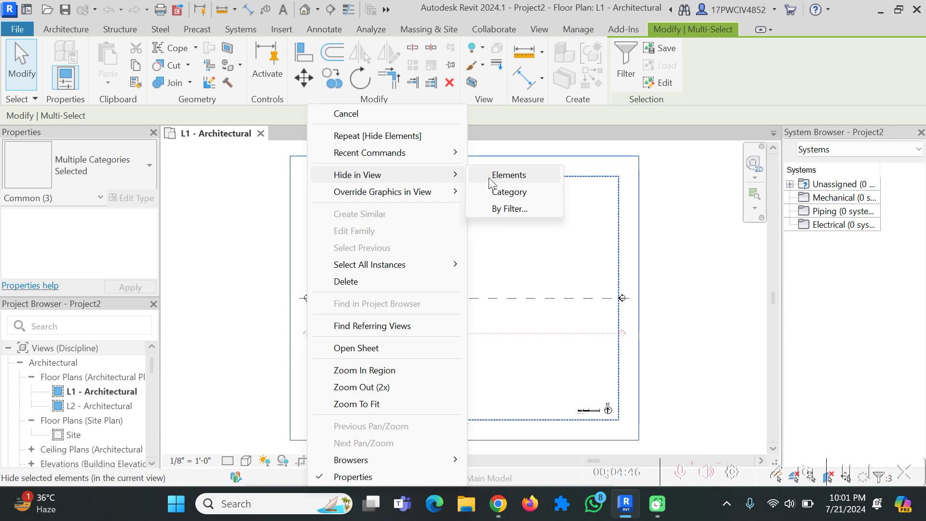
{"action": "left_click", "coordinate": [501, 175]}
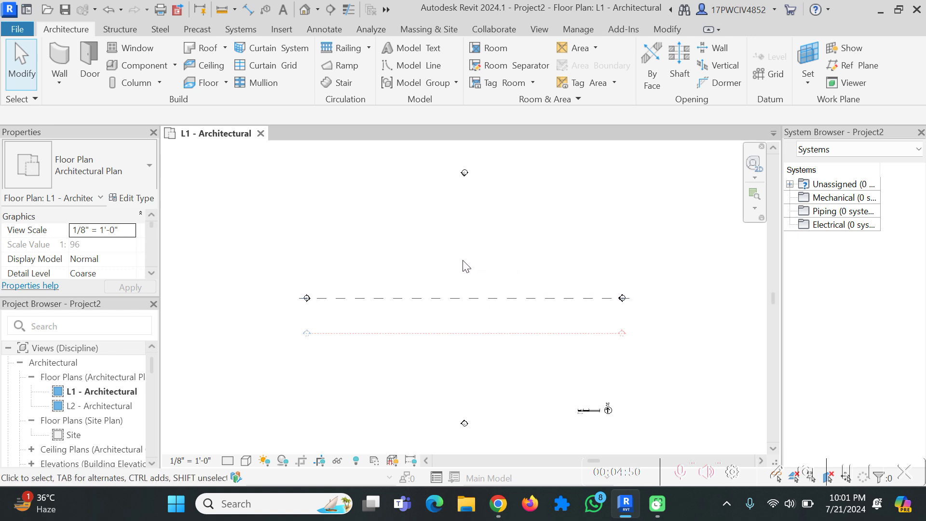
Hide the remaining reference planes, leaving only the four elevation markers
{"action": "left_click_drag", "start_coordinate": [483, 252], "coordinate": [391, 355]}
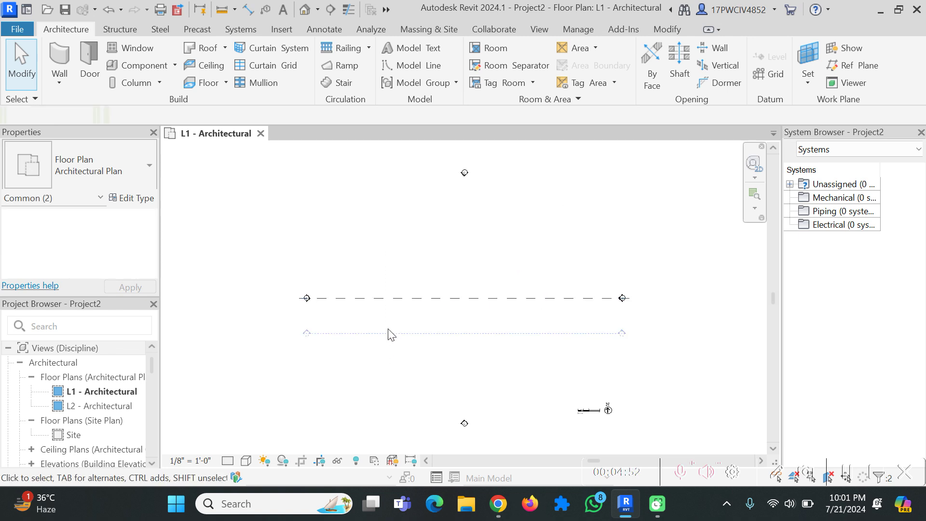
{"action": "right_click", "coordinate": [388, 299]}
{"action": "mouse_move", "coordinate": [467, 175]}
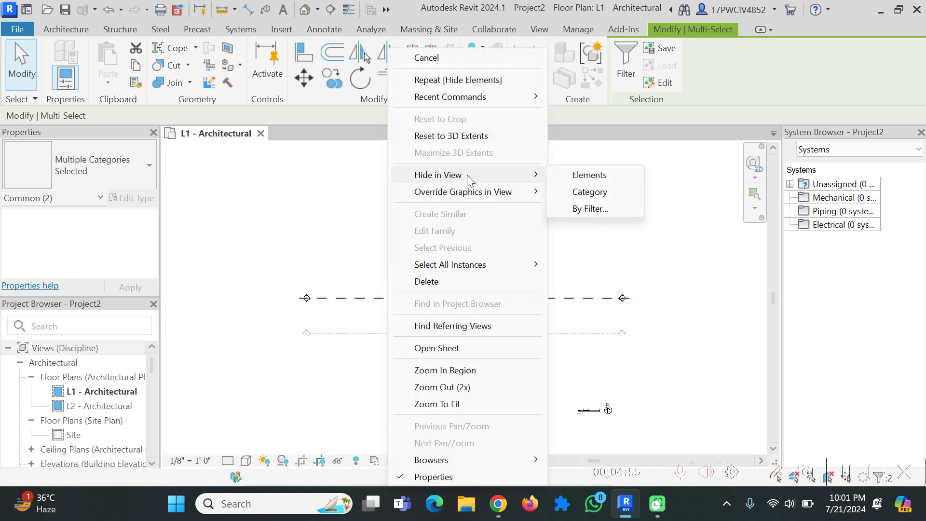
{"action": "left_click", "coordinate": [599, 177]}
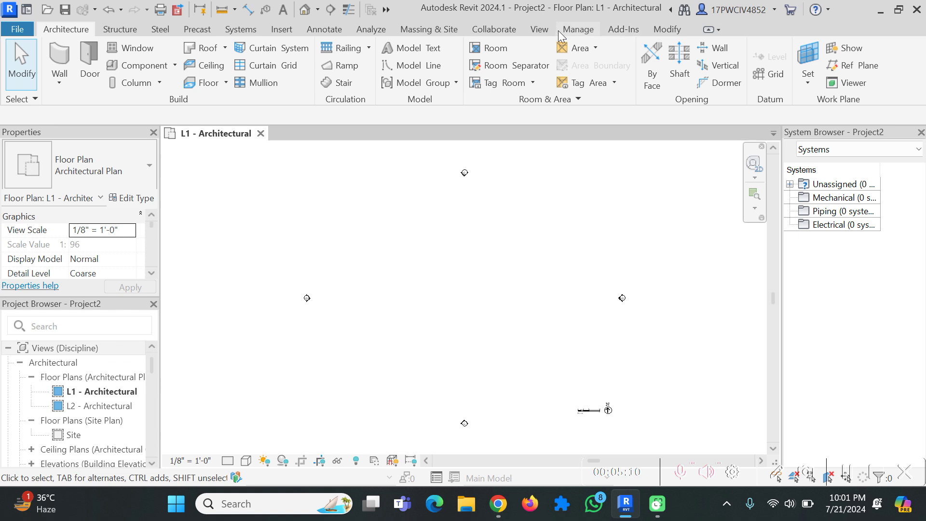
Set project Length units to feet and fractional inches, rounded to the nearest 1/4"
{"action": "left_click", "coordinate": [576, 30]}
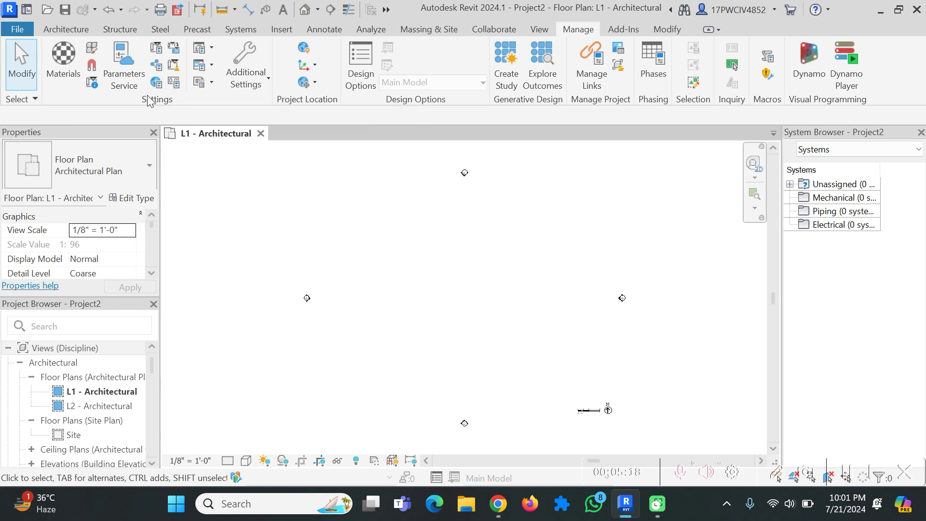
{"action": "left_click", "coordinate": [179, 86]}
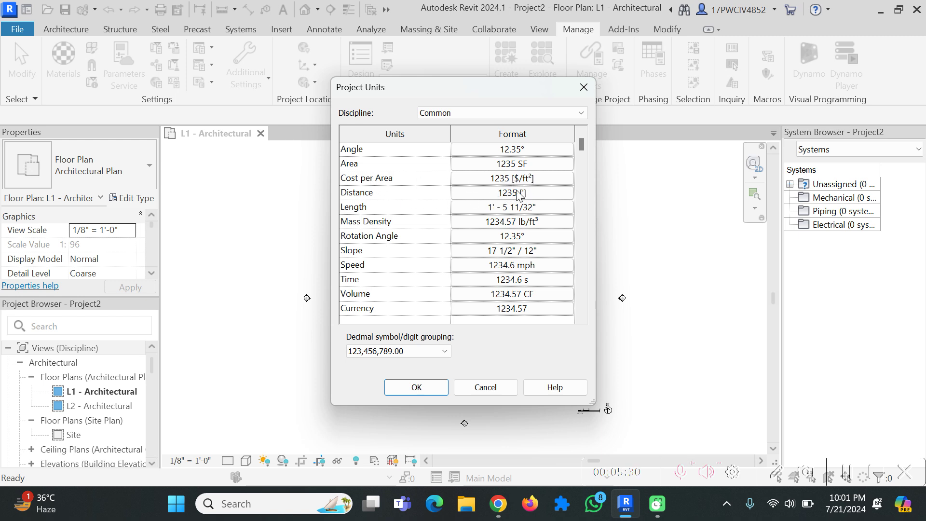
{"action": "left_click", "coordinate": [481, 208]}
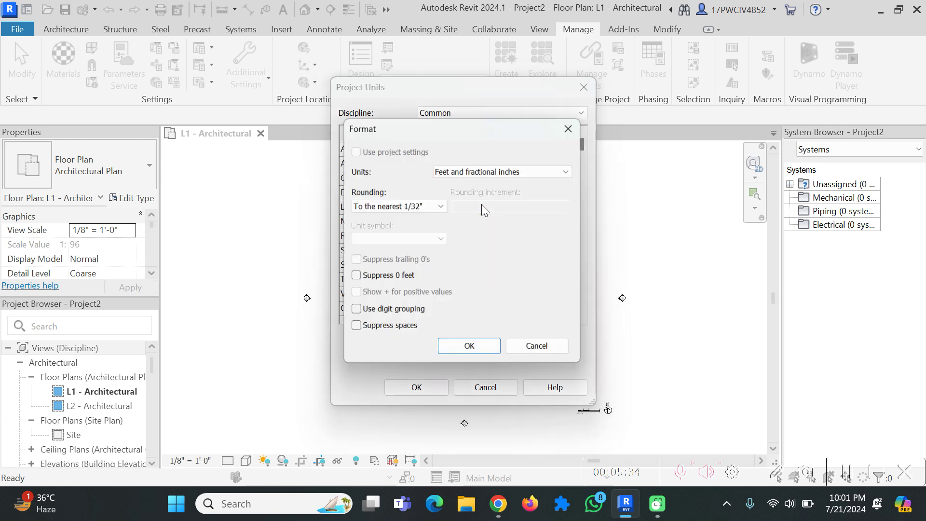
{"action": "left_click", "coordinate": [509, 177]}
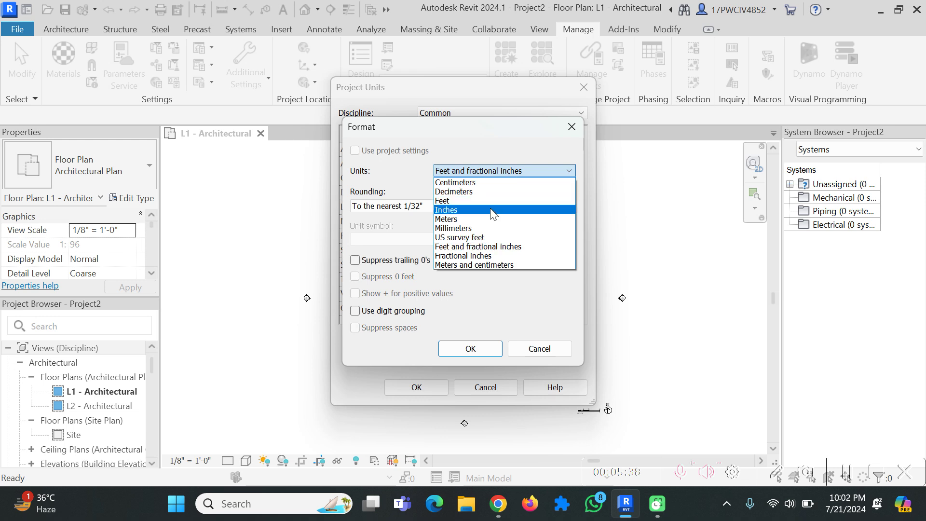
{"action": "key", "text": "Home"}
{"action": "key", "text": "Return"}
{"action": "key", "text": "alt+Down"}
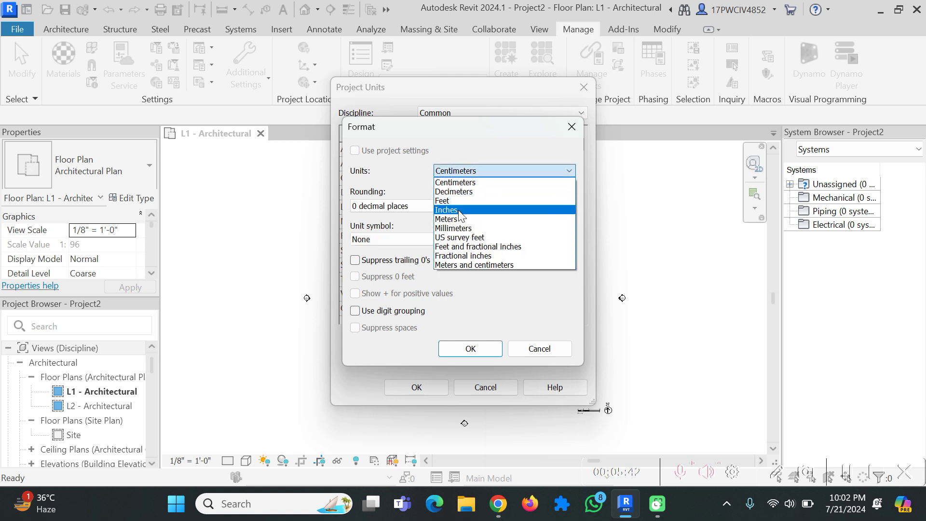
{"action": "left_click", "coordinate": [480, 249]}
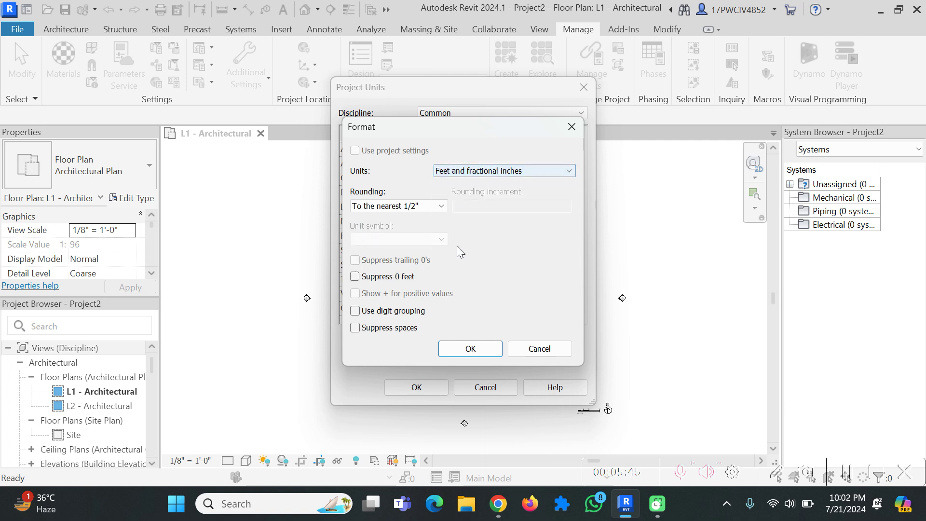
{"action": "left_click", "coordinate": [414, 207]}
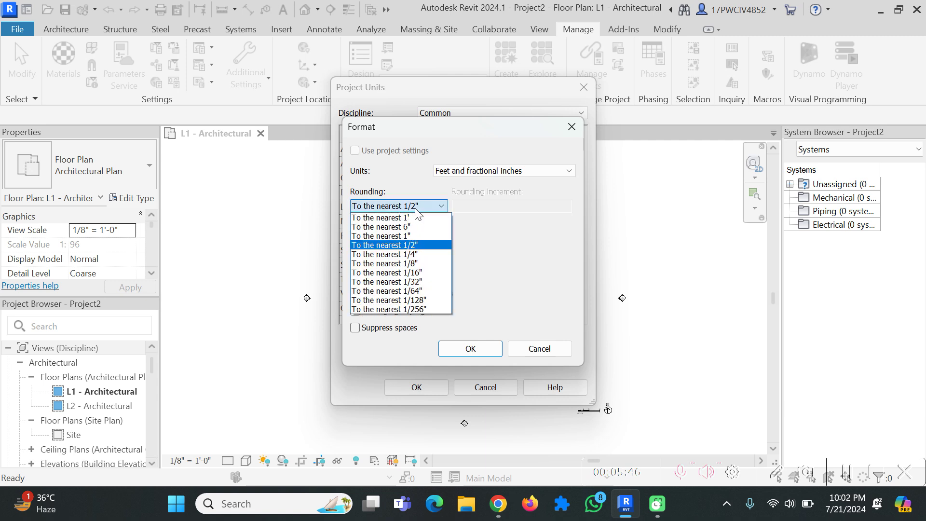
{"action": "left_click", "coordinate": [416, 256]}
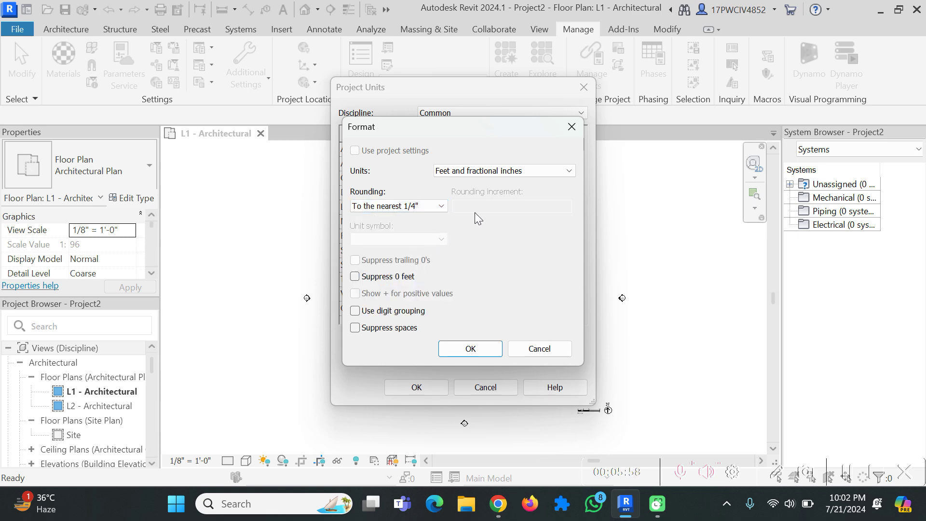
{"action": "left_click", "coordinate": [480, 348]}
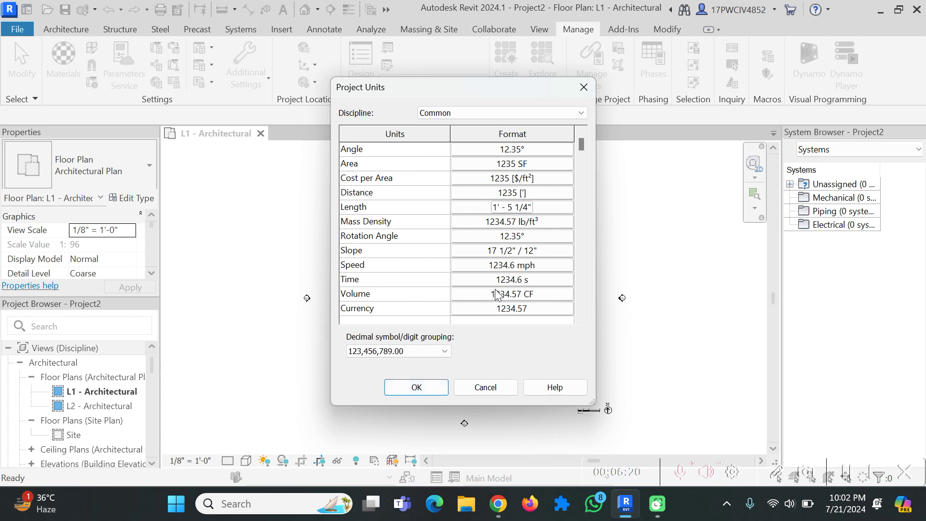
{"action": "left_click", "coordinate": [430, 388]}
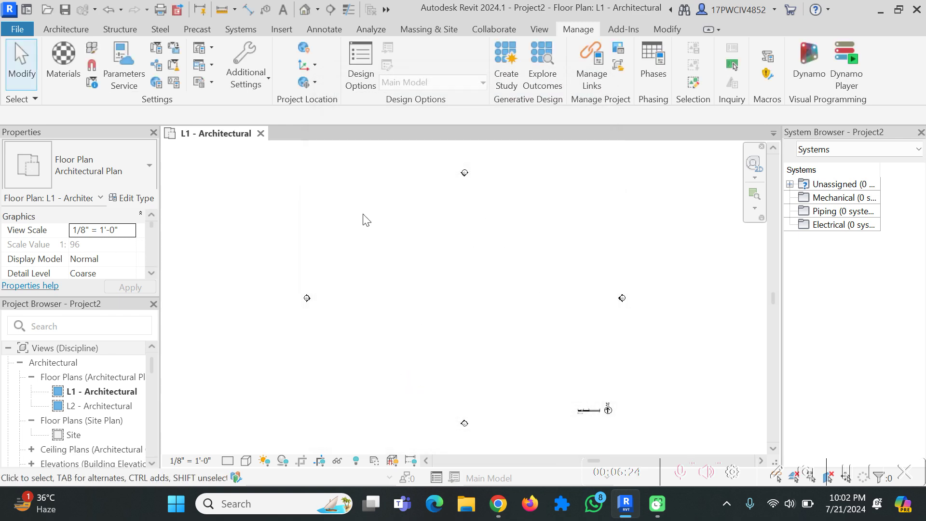
{"action": "left_click", "coordinate": [62, 30]}
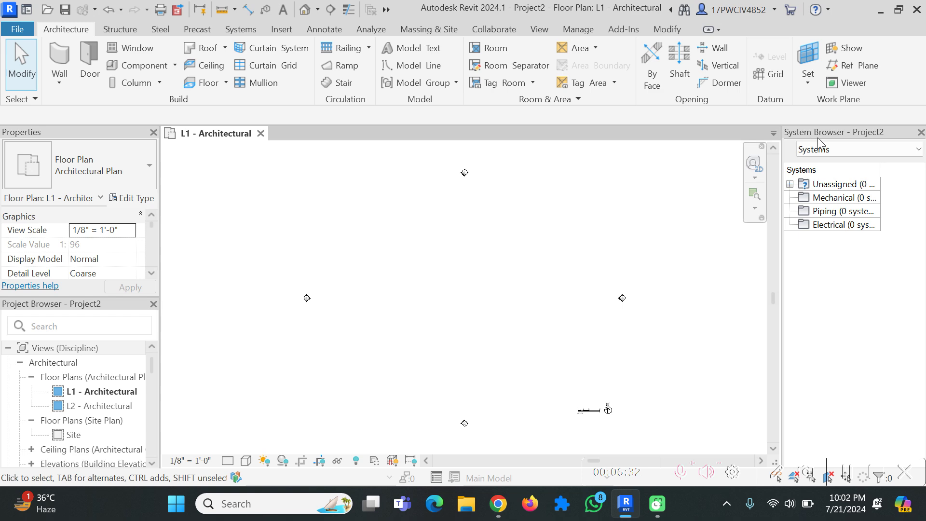
Close the System Browser and dock the Project Browser on the right side
{"action": "left_click", "coordinate": [921, 132]}
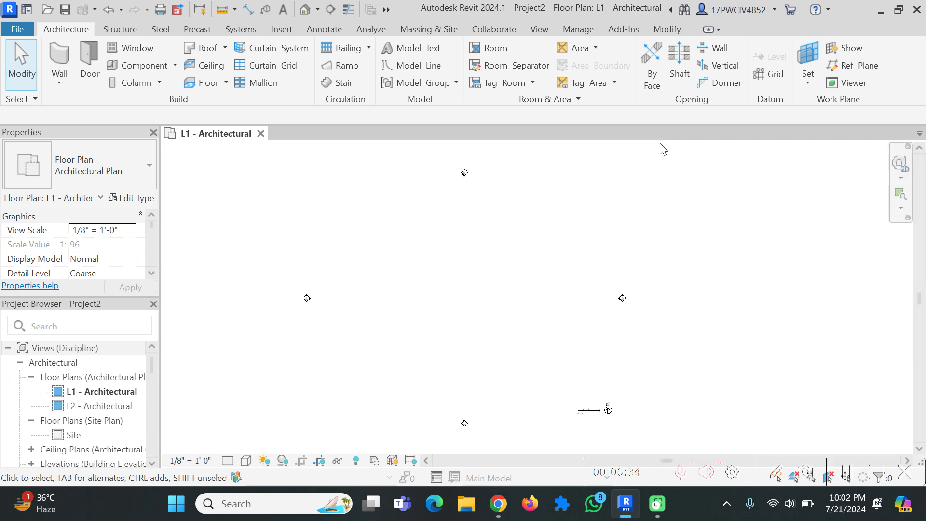
{"action": "left_click_drag", "start_coordinate": [33, 305], "coordinate": [922, 256]}
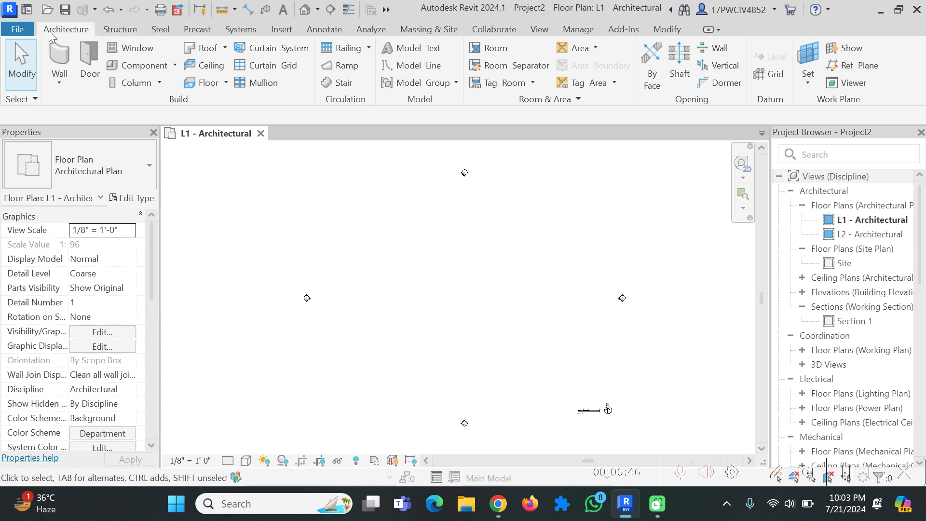
Browse the Structure, Steel, Precast and Systems toolsets, then open the Architecture Wall dropdown
{"action": "left_click", "coordinate": [116, 39]}
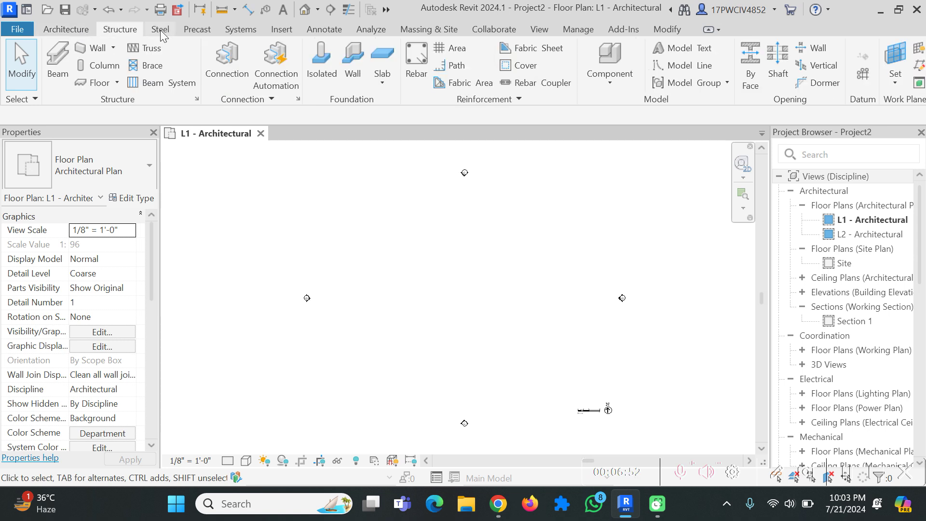
{"action": "left_click", "coordinate": [161, 33]}
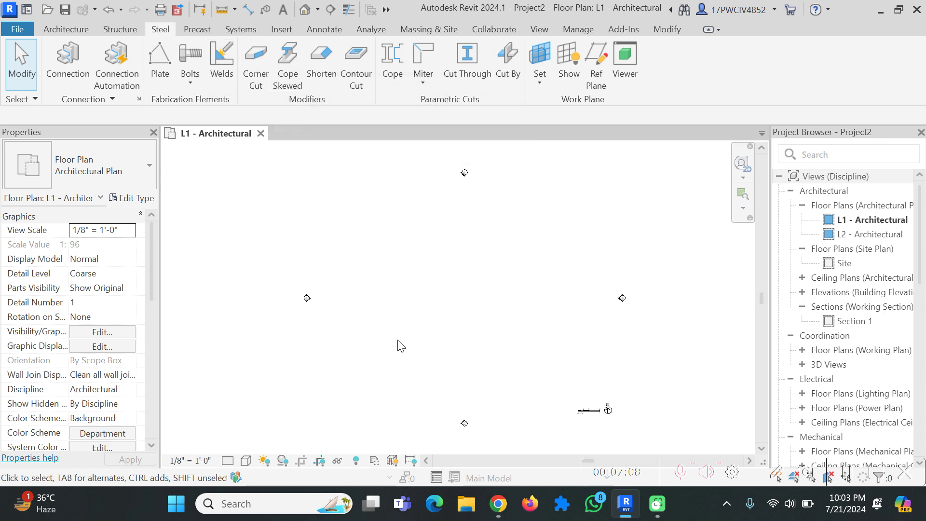
{"action": "left_click", "coordinate": [186, 31]}
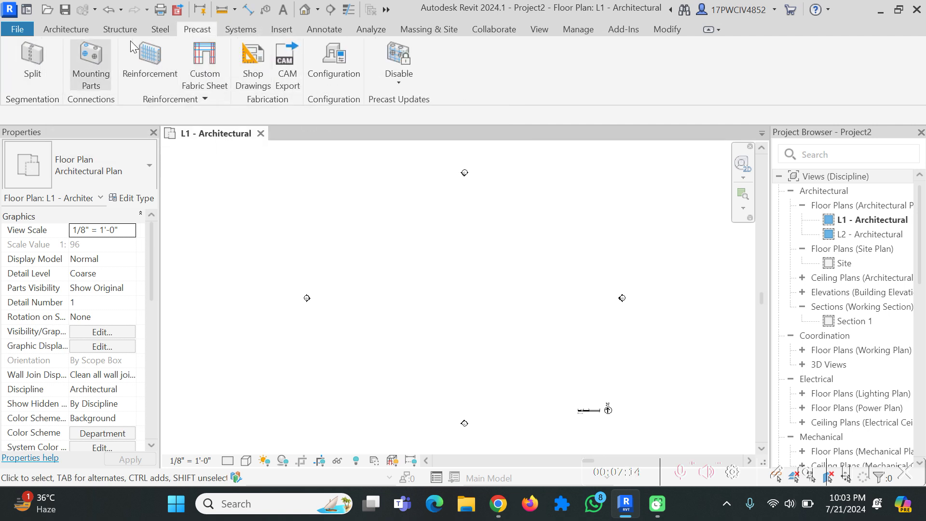
{"action": "left_click", "coordinate": [248, 30]}
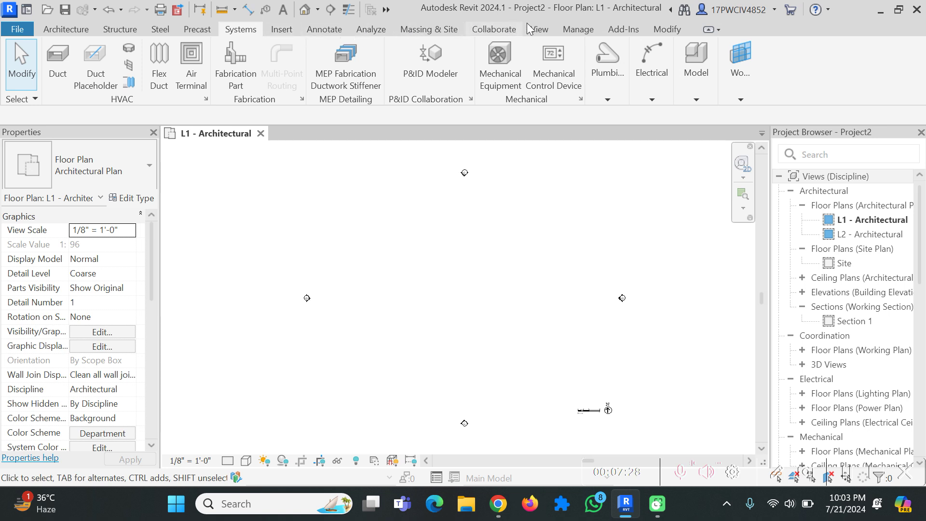
{"action": "left_click", "coordinate": [83, 30]}
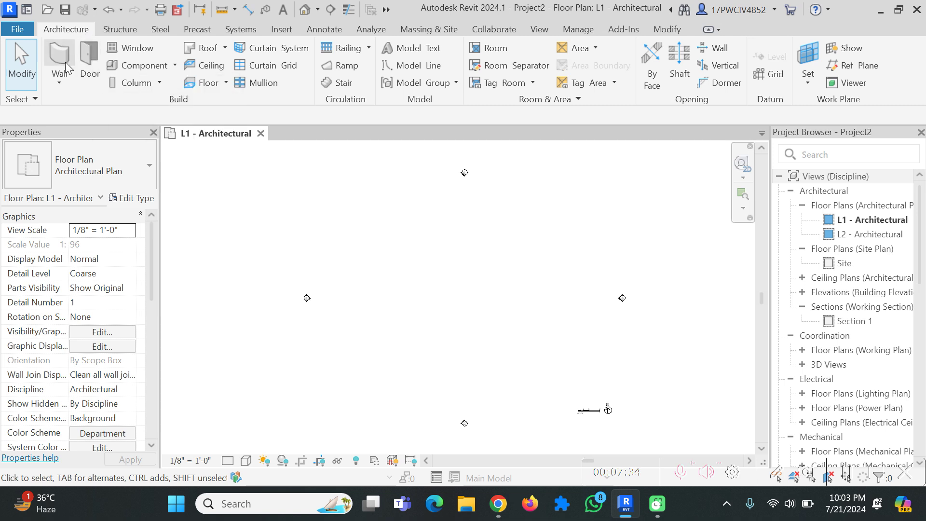
{"action": "left_click", "coordinate": [59, 83]}
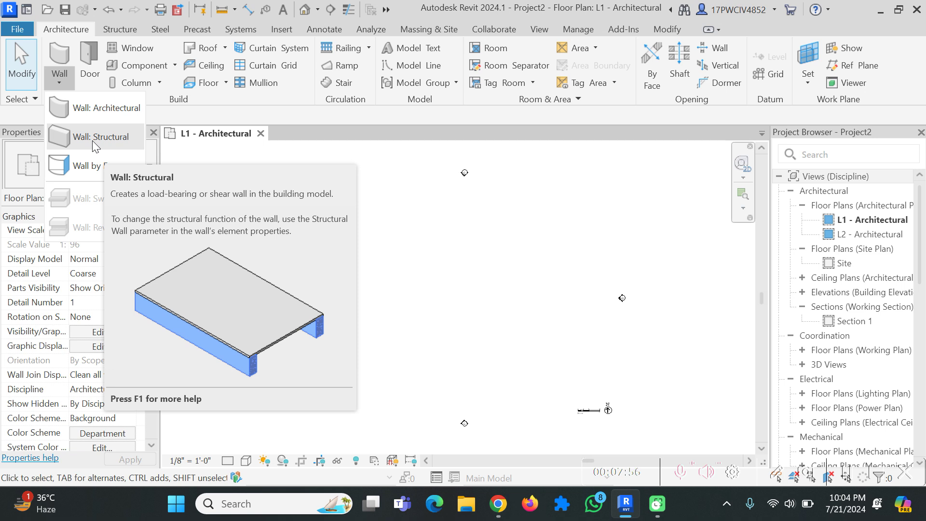
Start a Generic - 8" architectural wall, unconnected at 20' 0", located by Wall Centerline
{"action": "left_click", "coordinate": [111, 110]}
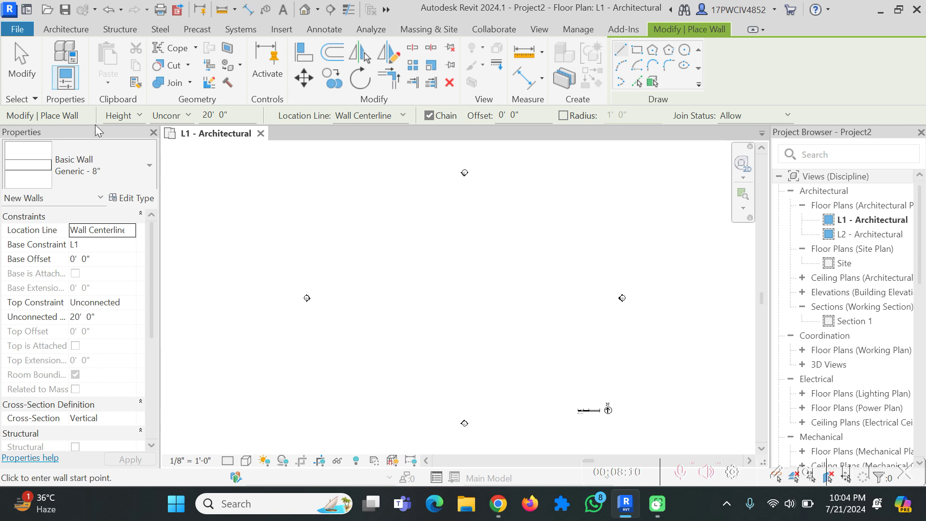
{"action": "left_click", "coordinate": [178, 119]}
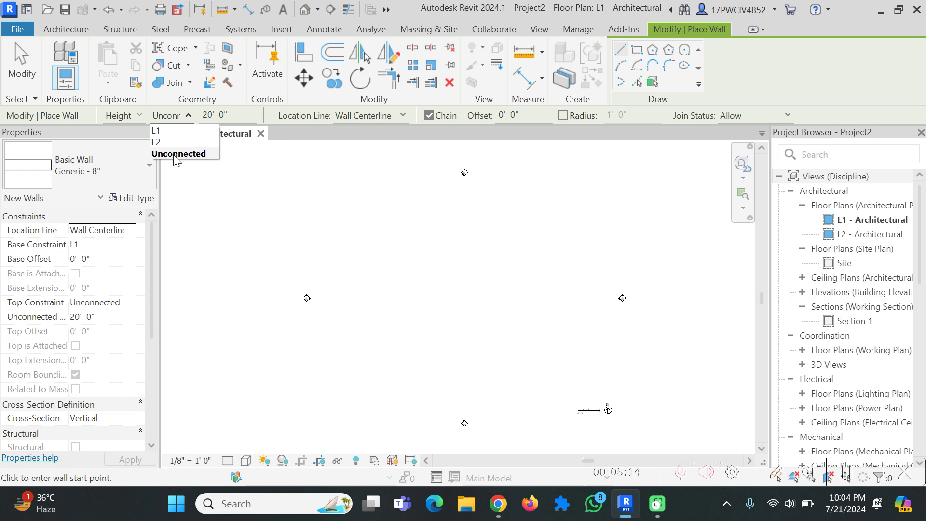
{"action": "left_click", "coordinate": [204, 124]}
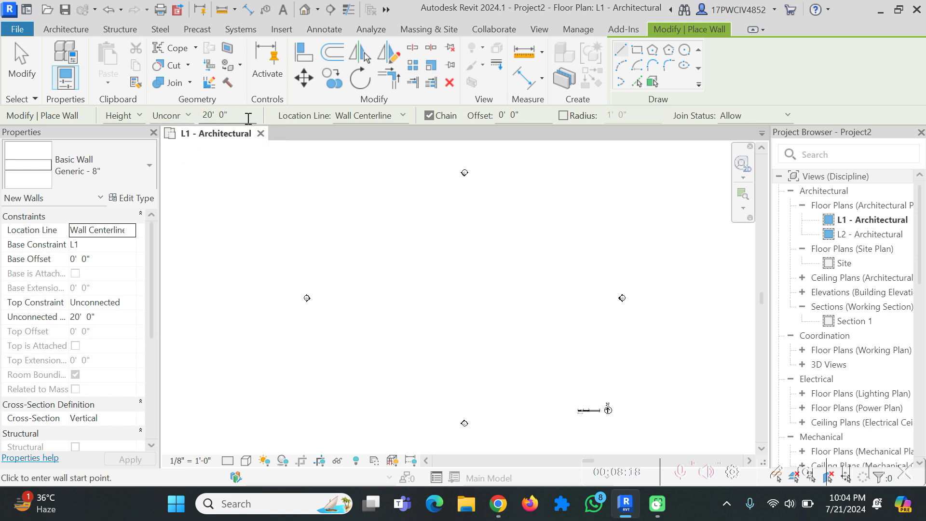
{"action": "left_click", "coordinate": [354, 119]}
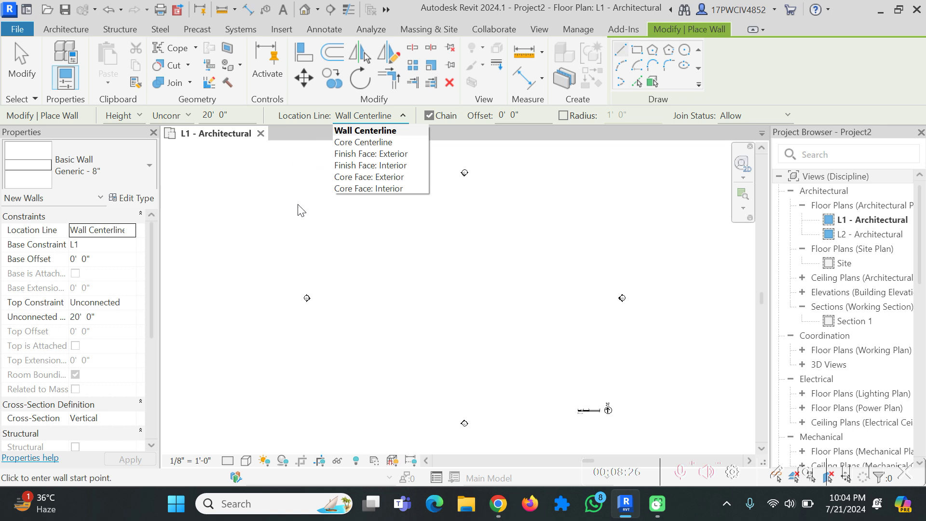
{"action": "left_click", "coordinate": [361, 231]}
Draw one horizontal Generic - 8" wall about 5' long in L1, keeping Wall Centerline
{"action": "scroll", "coordinate": [383, 248], "scroll_direction": "up", "scroll_amount": 4}
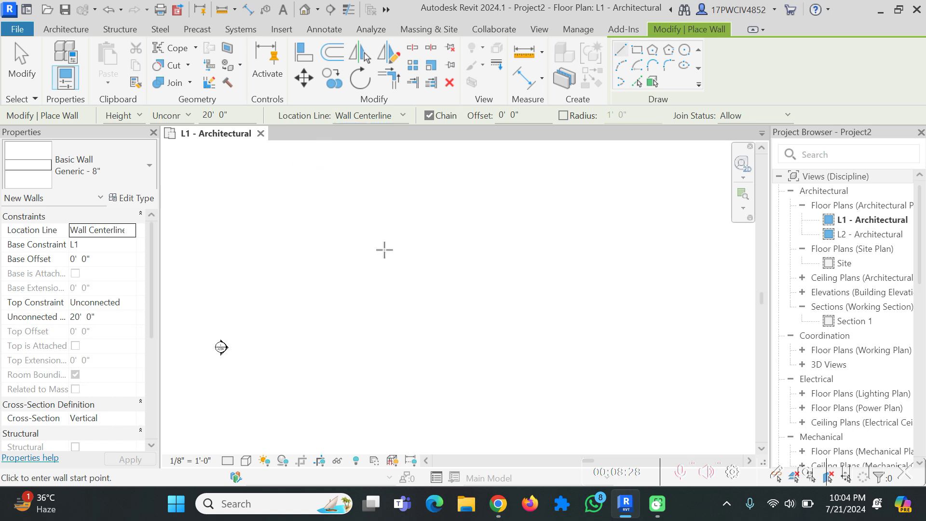
{"action": "left_click", "coordinate": [362, 241]}
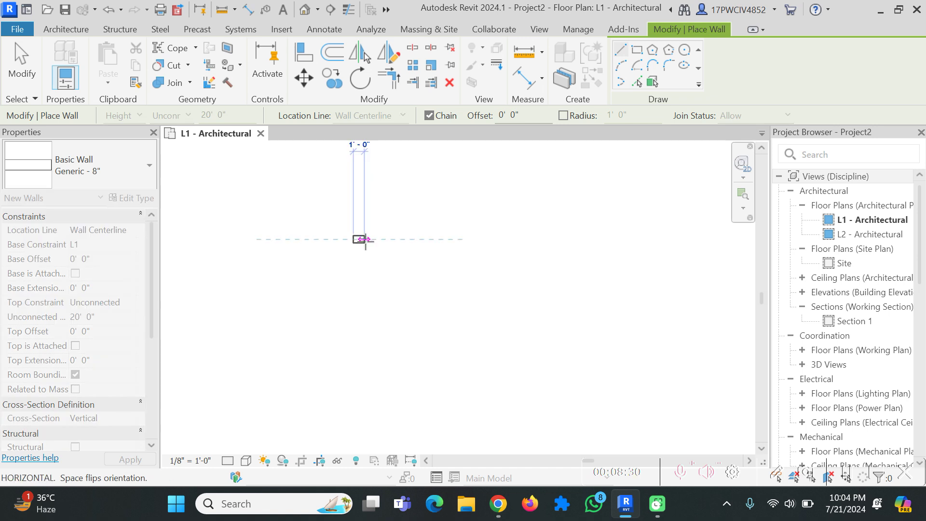
{"action": "scroll", "coordinate": [366, 235], "scroll_direction": "up", "scroll_amount": 2}
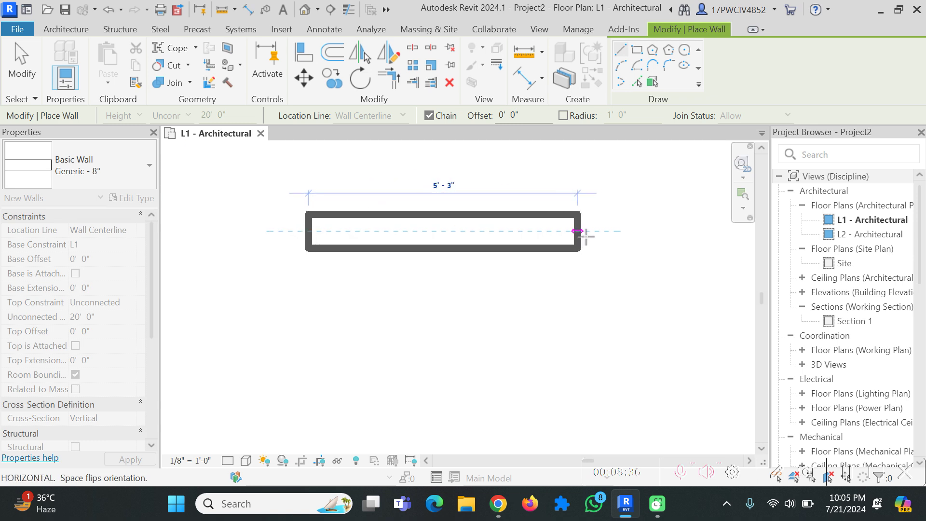
{"action": "left_click", "coordinate": [586, 231]}
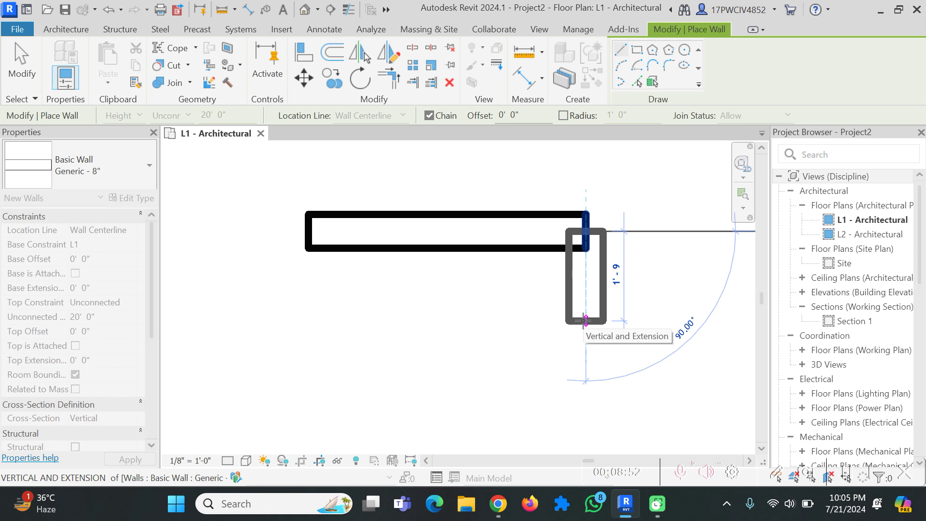
{"action": "key", "text": "Escape"}
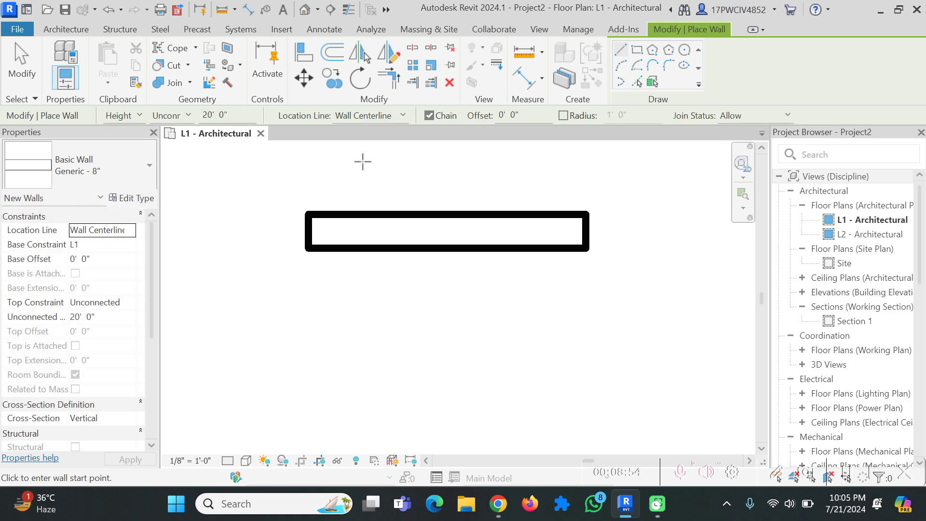
{"action": "left_click", "coordinate": [311, 323]}
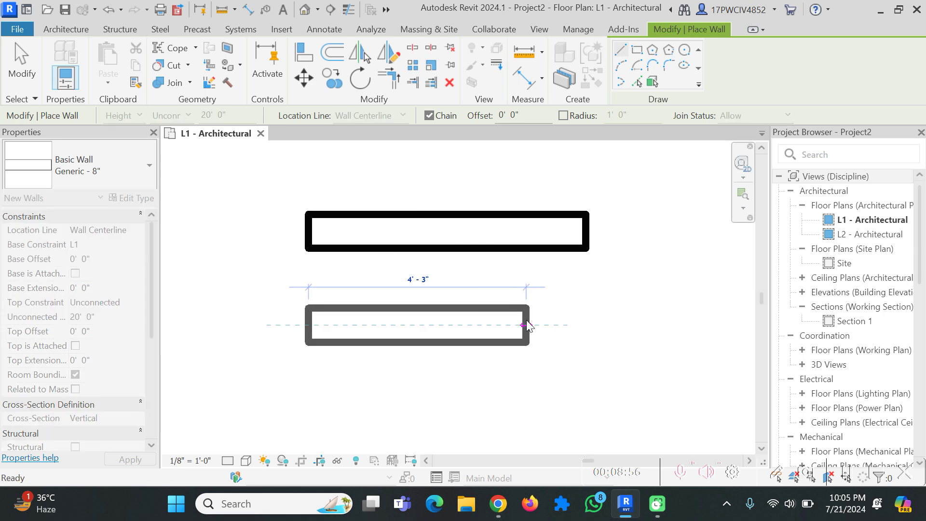
{"action": "key", "text": "Escape"}
{"action": "left_click", "coordinate": [373, 116]}
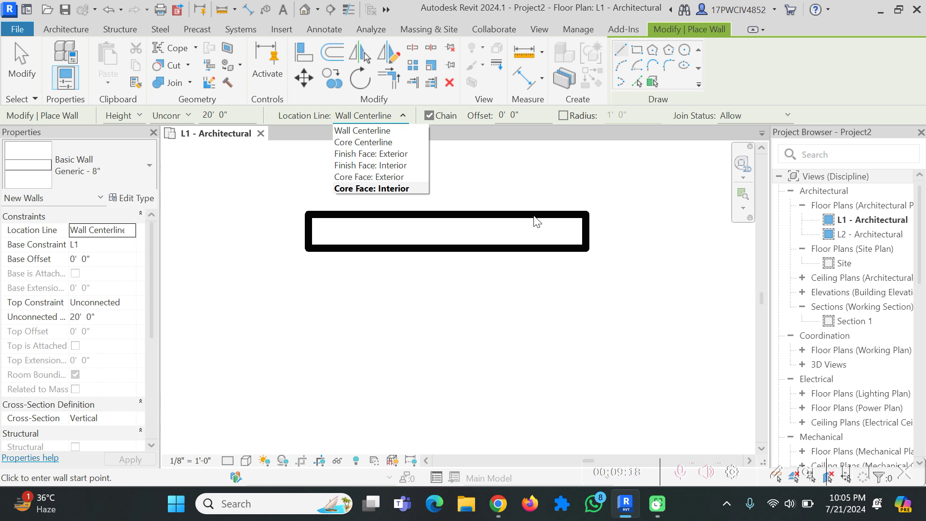
{"action": "left_click", "coordinate": [363, 131]}
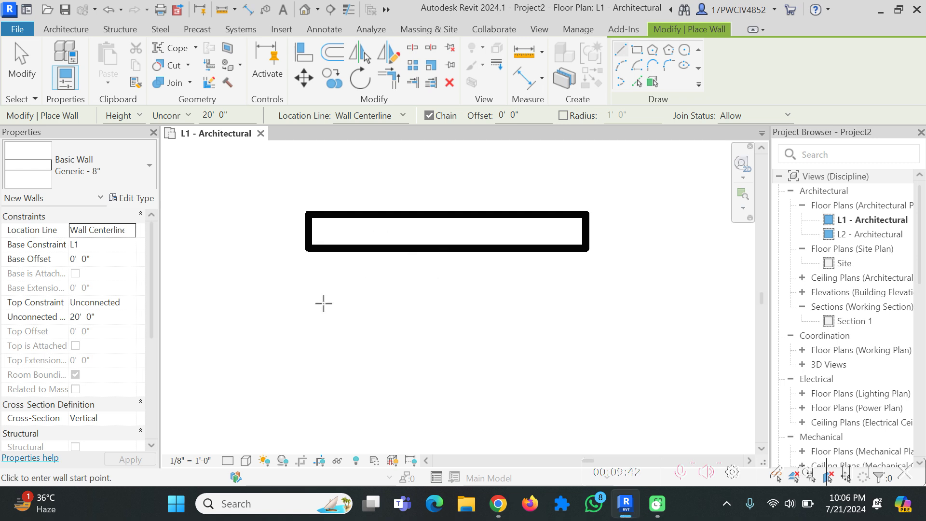
{"action": "scroll", "coordinate": [356, 331], "scroll_direction": "up", "scroll_amount": 2}
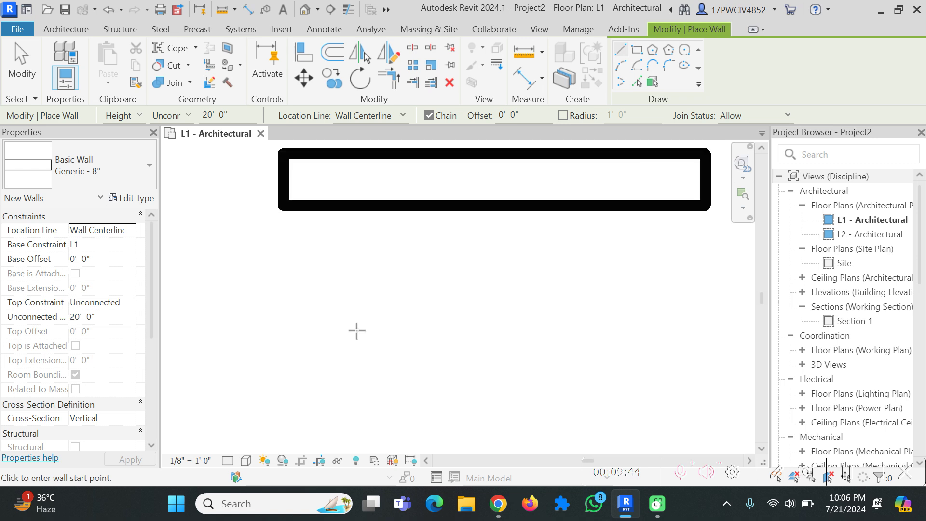
{"action": "scroll", "coordinate": [356, 331], "scroll_direction": "down", "scroll_amount": 3}
Stop wall placement and select the wall in the {3D} view
{"action": "key", "text": "Escape"}
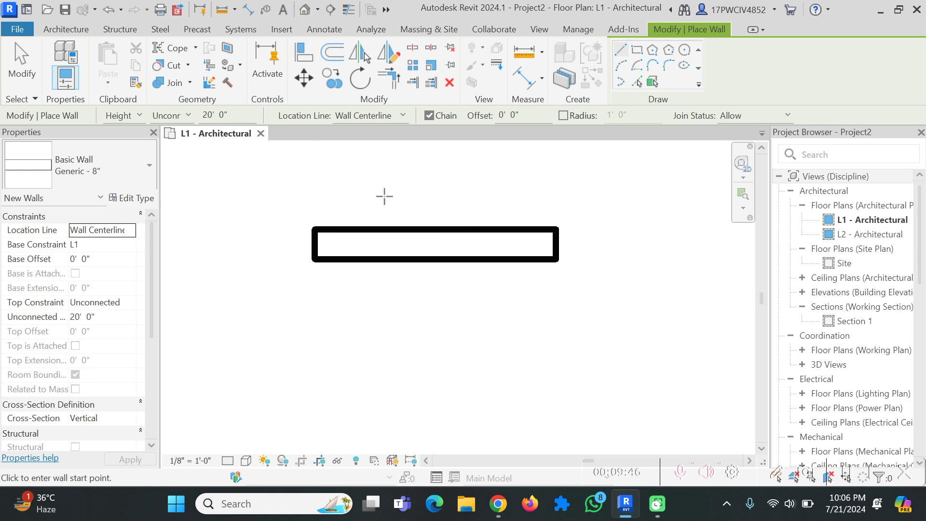
{"action": "key", "text": "Escape"}
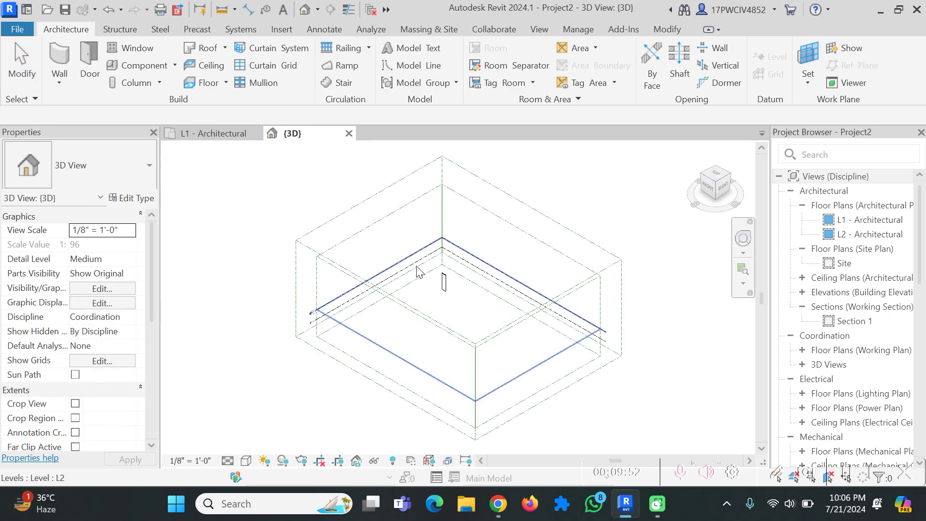
{"action": "scroll", "coordinate": [434, 309], "scroll_direction": "up", "scroll_amount": 6}
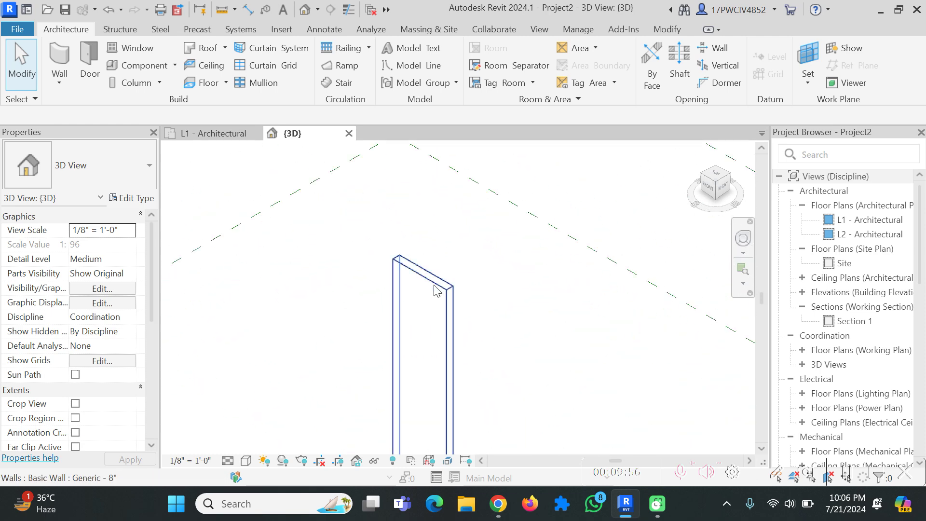
{"action": "left_click", "coordinate": [437, 291]}
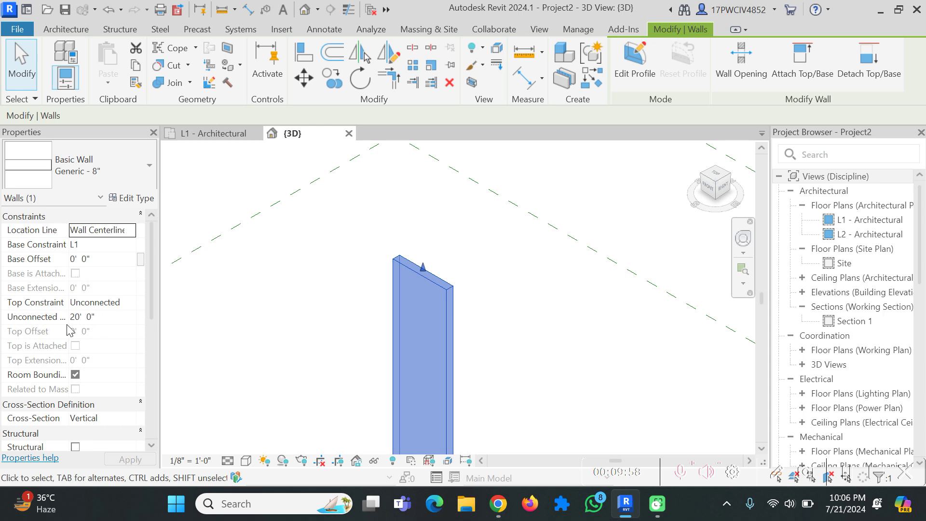
Change the wall's Unconnected Height from 20' 0" to 10' 0" in Properties
{"action": "left_click", "coordinate": [111, 317]}
{"action": "left_click", "coordinate": [110, 316]}
{"action": "left_click", "coordinate": [79, 319]}
{"action": "key", "text": "BackSpace"}
{"action": "type", "text": "1"}
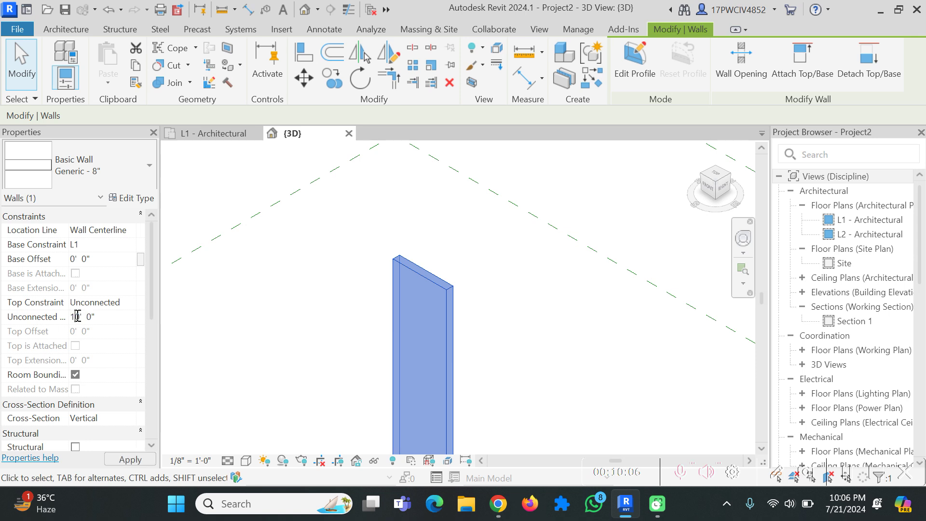
{"action": "left_click", "coordinate": [128, 459]}
{"action": "scroll", "coordinate": [458, 313], "scroll_direction": "down", "scroll_amount": 3}
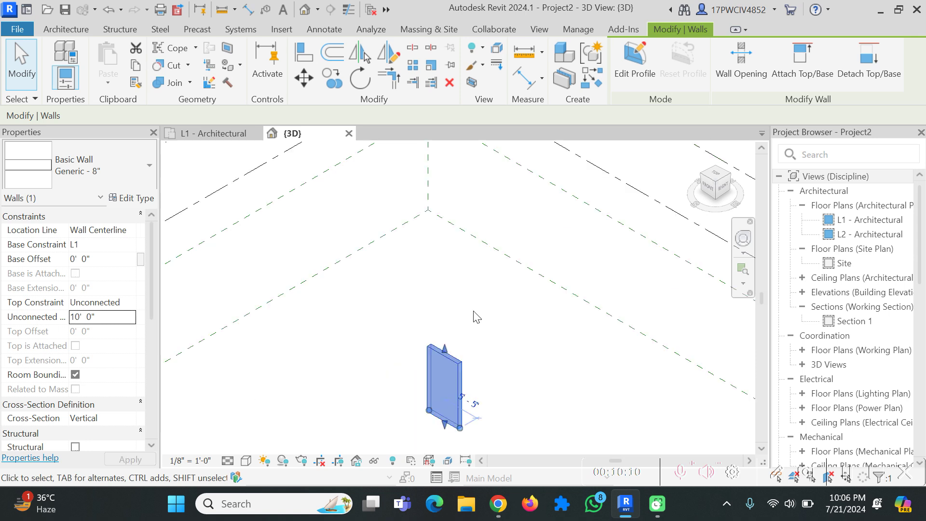
{"action": "scroll", "coordinate": [442, 390], "scroll_direction": "up", "scroll_amount": 3}
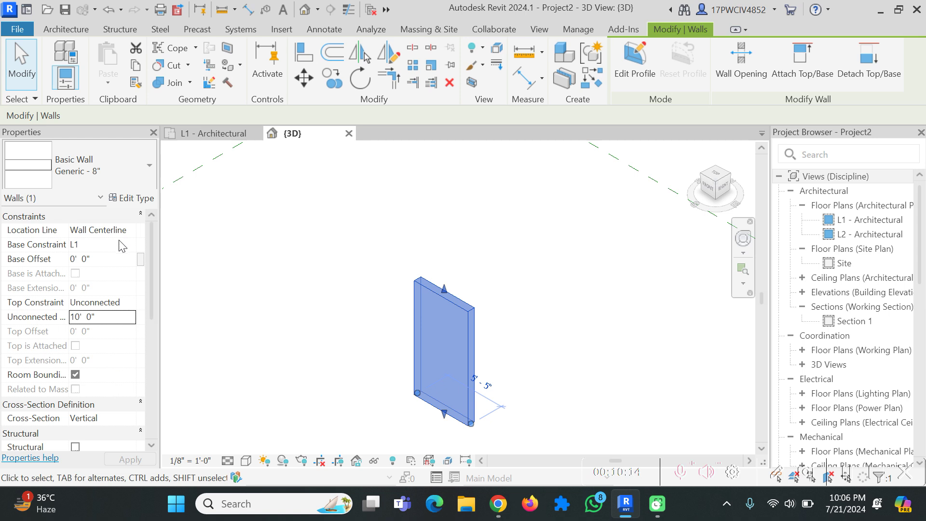
{"action": "scroll", "coordinate": [93, 333], "scroll_direction": "down", "scroll_amount": 2}
{"action": "scroll", "coordinate": [97, 338], "scroll_direction": "up", "scroll_amount": 2}
{"action": "left_click", "coordinate": [66, 29]}
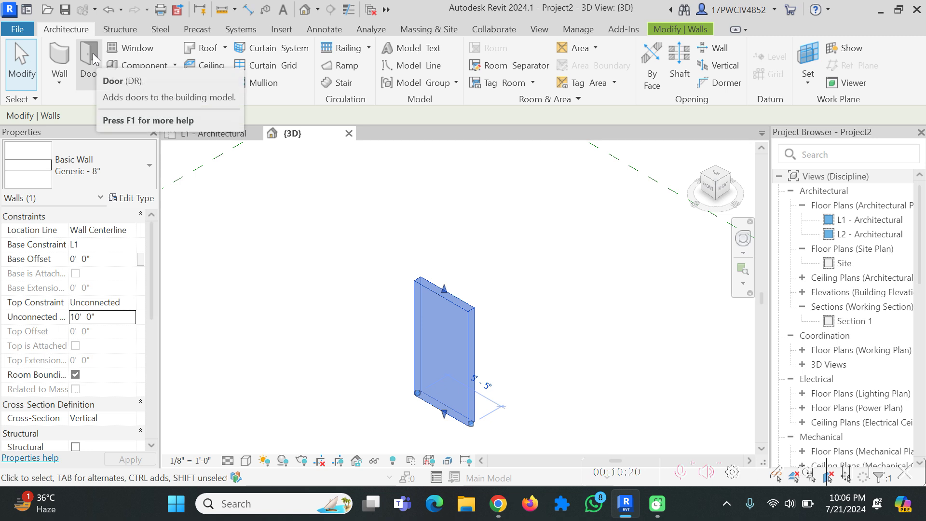
Place a 36" x 84" Door-Passage-Single-Flush door on the wall face in the {3D} view
{"action": "left_click", "coordinate": [91, 57]}
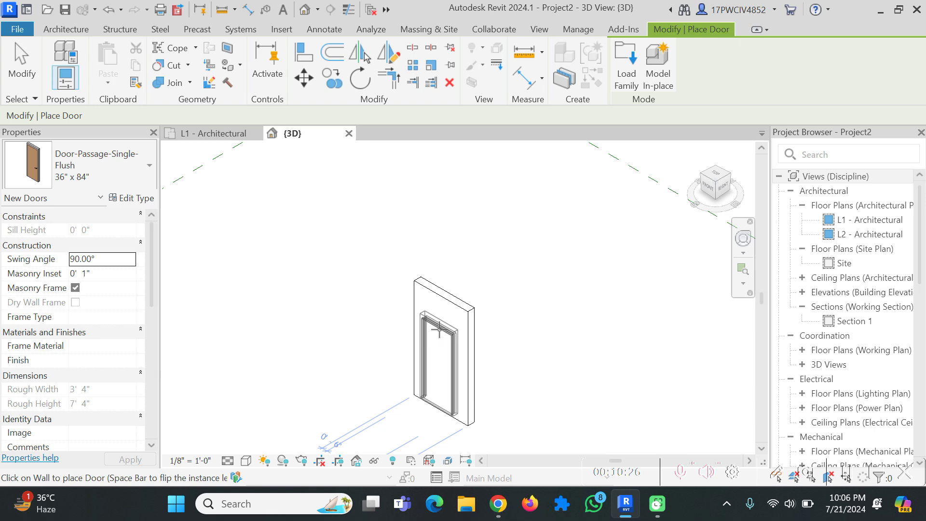
{"action": "left_click", "coordinate": [429, 364]}
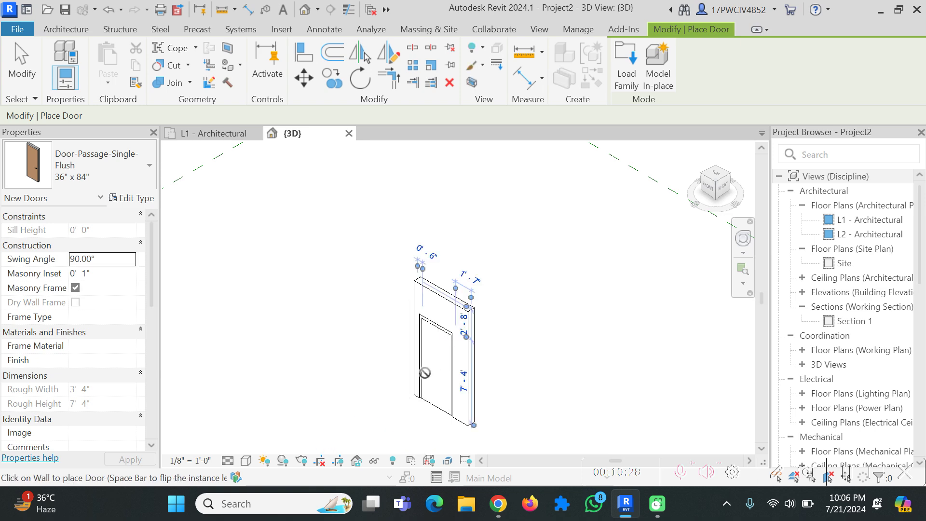
{"action": "key", "text": "Escape"}
{"action": "key", "text": "Escape"}
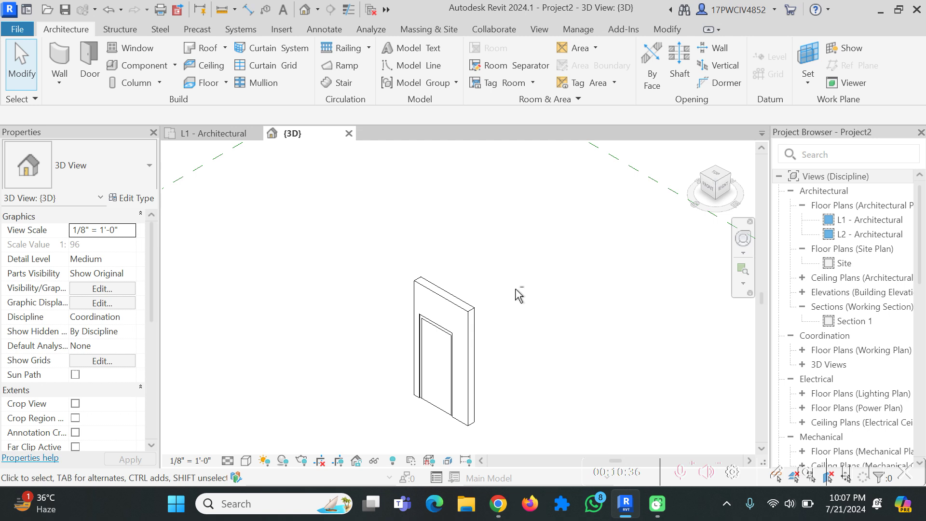
Orbit and zoom to the 36" x 84" flush door, then select and delete it
{"action": "mouse_move", "coordinate": [519, 295]}
{"action": "middle_mouse_down"}
{"action": "mouse_move", "coordinate": [528, 302]}
{"action": "mouse_move", "coordinate": [522, 297]}
{"action": "middle_mouse_up"}
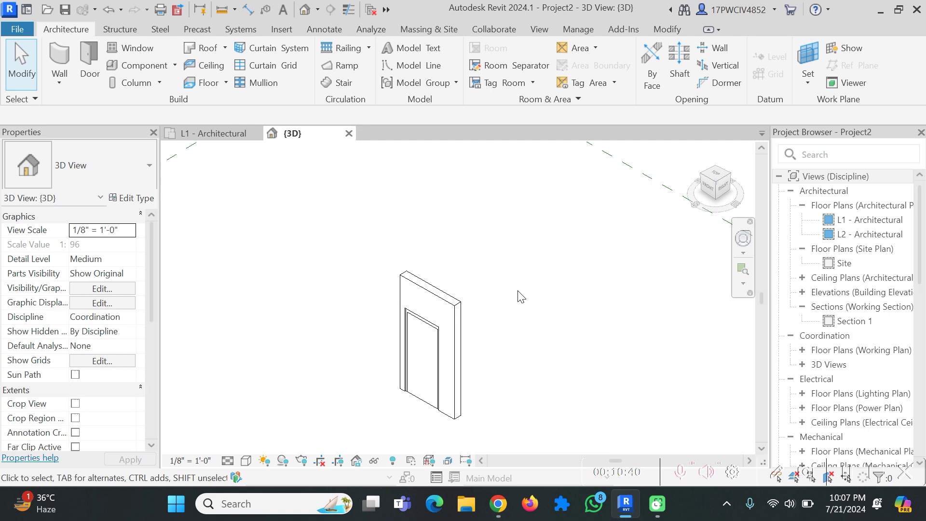
{"action": "middle_click_drag", "start_coordinate": [519, 295], "coordinate": [466, 303], "text": "shift"}
{"action": "middle_click_drag", "start_coordinate": [561, 304], "coordinate": [65, 272]}
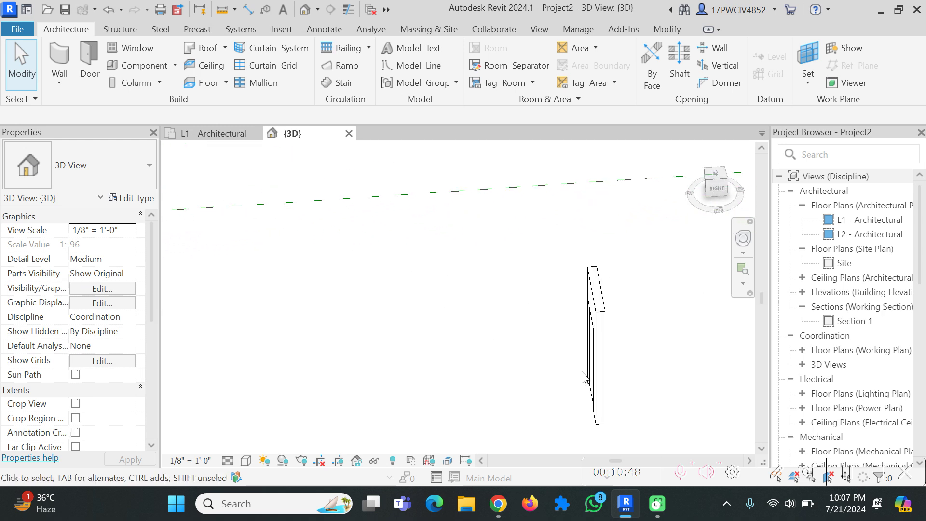
{"action": "middle_click_drag", "start_coordinate": [656, 365], "coordinate": [598, 348], "text": "shift"}
{"action": "scroll", "coordinate": [586, 352], "scroll_direction": "down", "scroll_amount": 3}
{"action": "scroll", "coordinate": [618, 333], "scroll_direction": "up", "scroll_amount": 3}
{"action": "scroll", "coordinate": [617, 328], "scroll_direction": "up", "scroll_amount": 5}
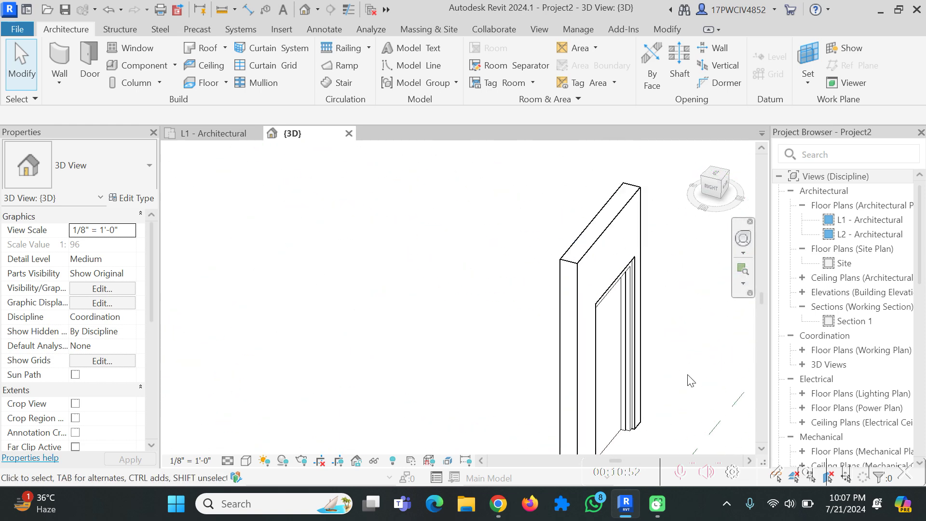
{"action": "left_click", "coordinate": [586, 262]}
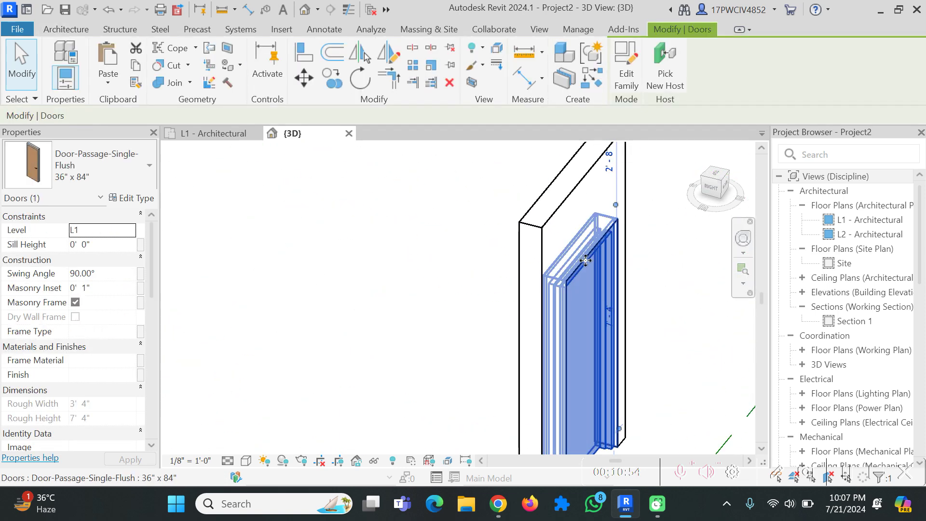
{"action": "scroll", "coordinate": [519, 311], "scroll_direction": "down", "scroll_amount": 4}
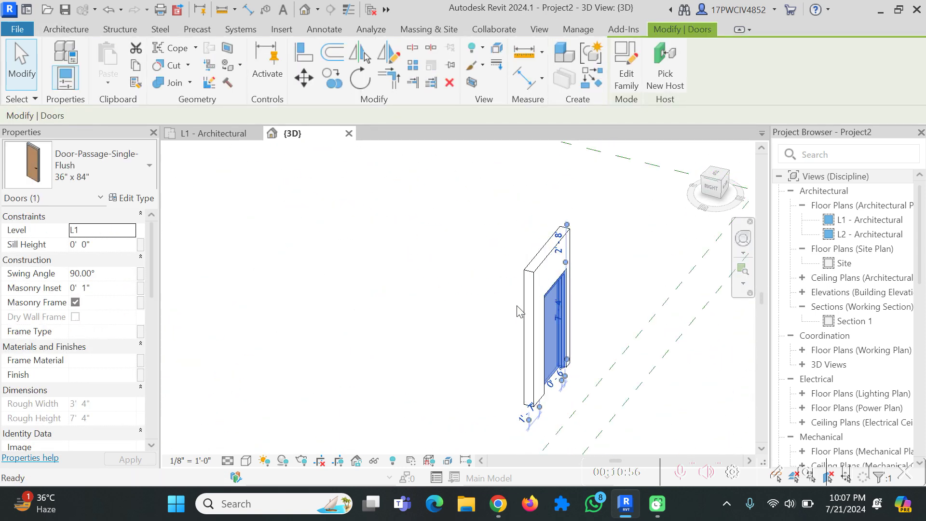
{"action": "key", "text": "Delete"}
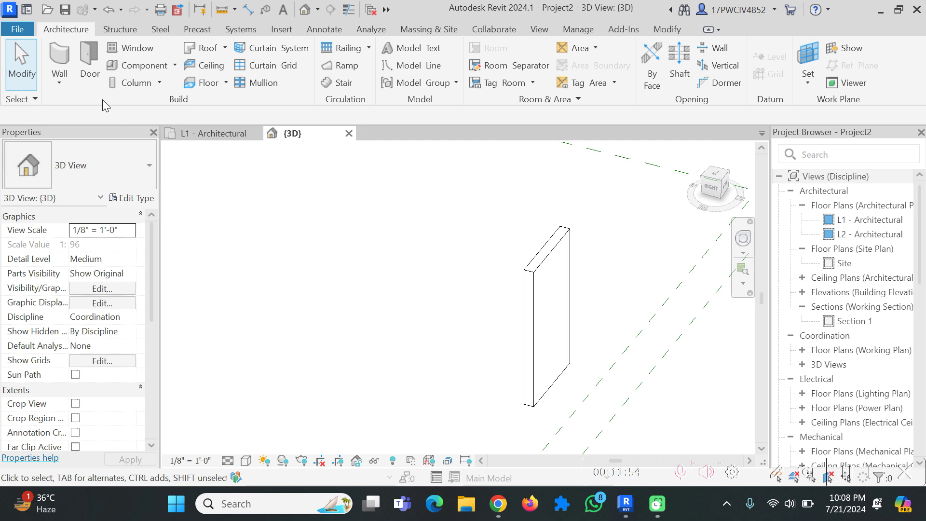
{"action": "key", "text": "w"}
{"action": "key", "text": "a"}
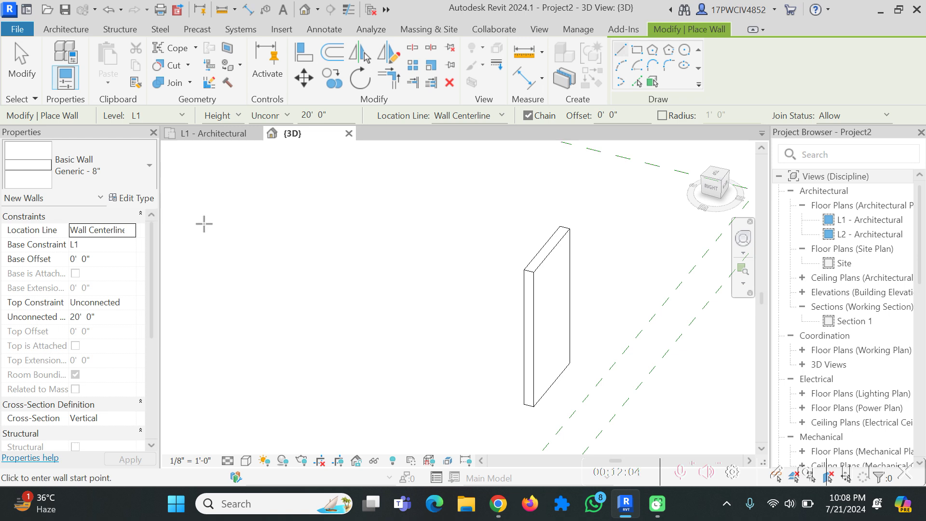
{"action": "key", "text": "Escape"}
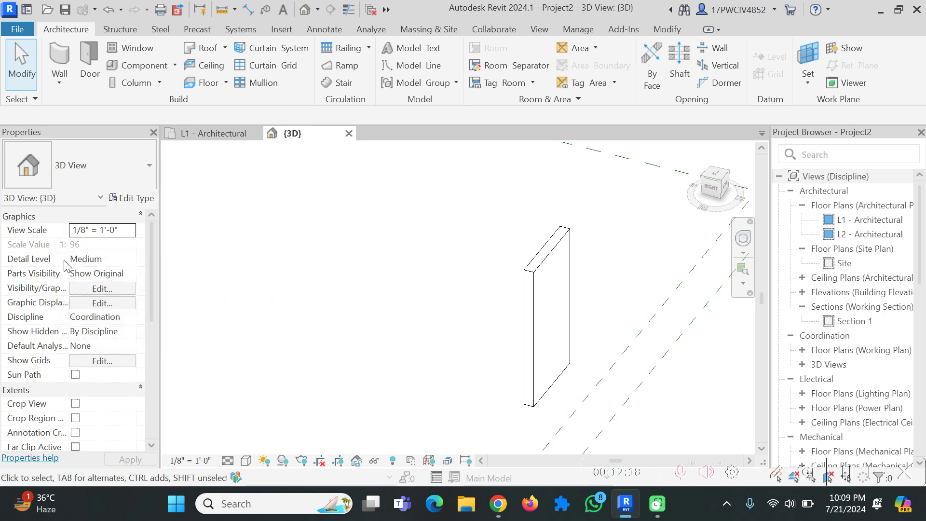
{"action": "left_click", "coordinate": [130, 233]}
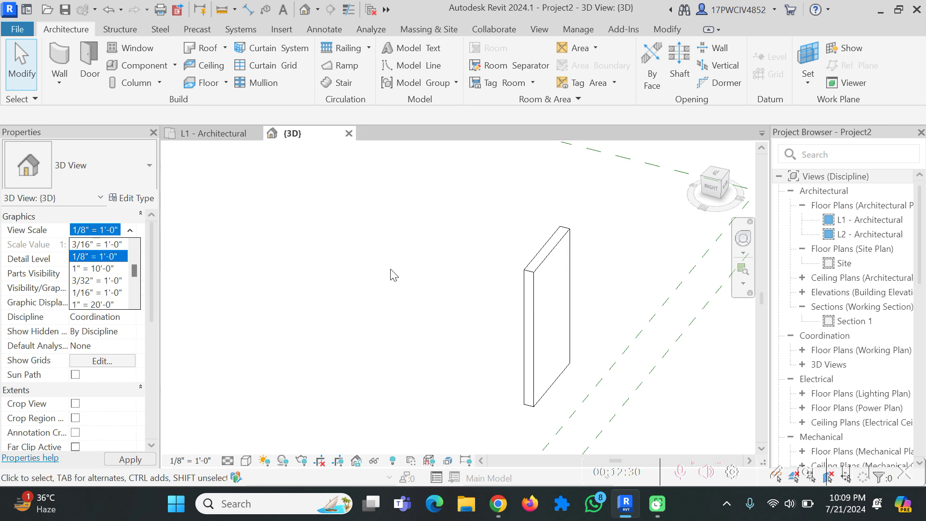
{"action": "left_click", "coordinate": [69, 227]}
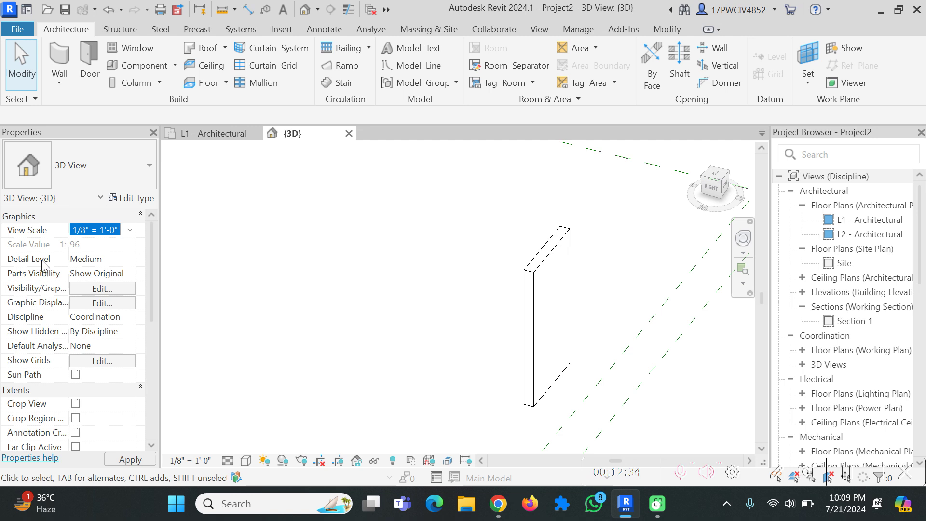
{"action": "left_click", "coordinate": [97, 261]}
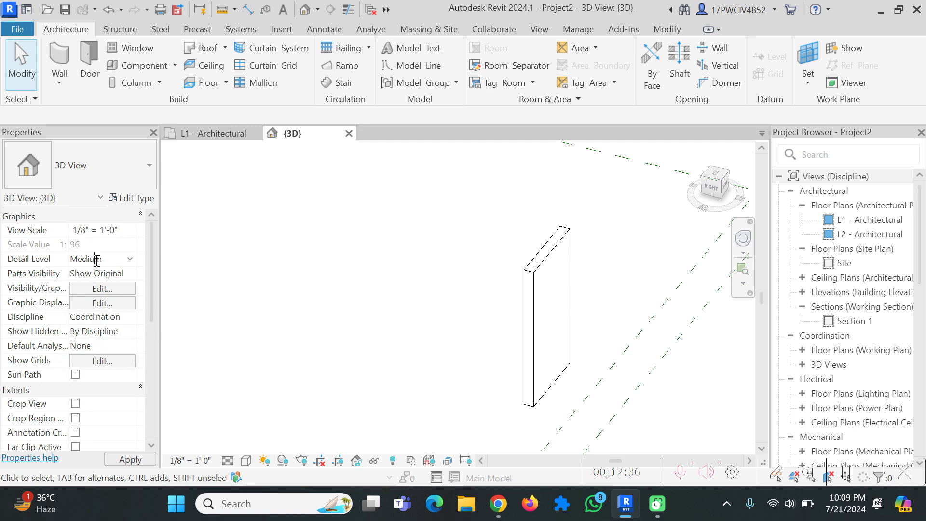
{"action": "left_click", "coordinate": [130, 260]}
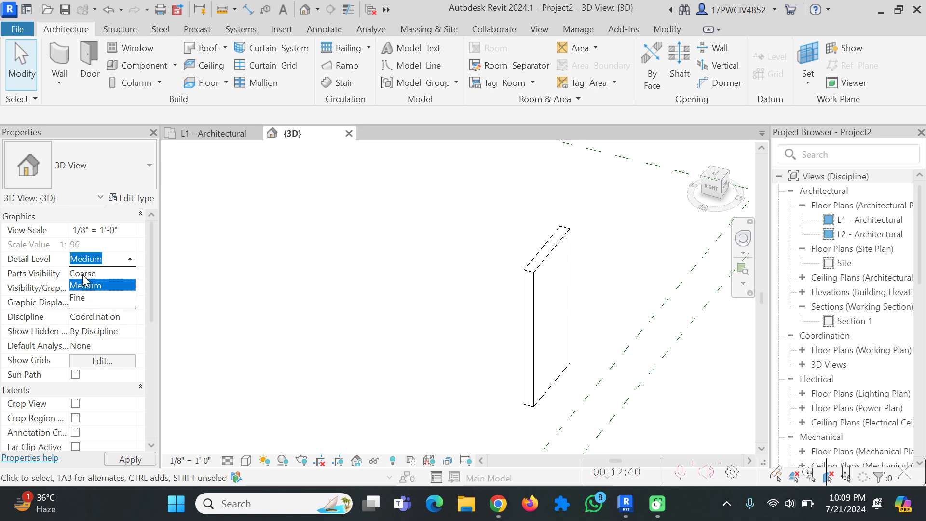
{"action": "left_click", "coordinate": [59, 268]}
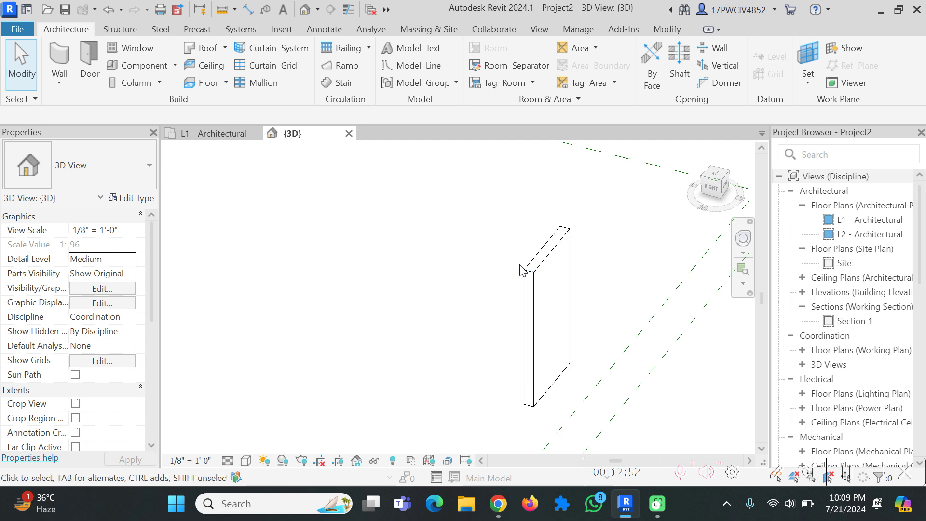
{"action": "left_click", "coordinate": [130, 265]}
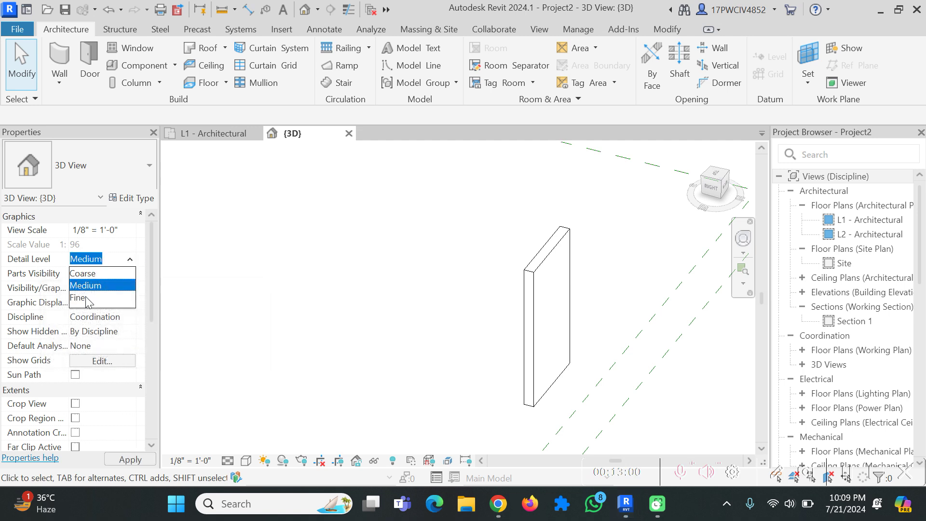
{"action": "left_click", "coordinate": [99, 286]}
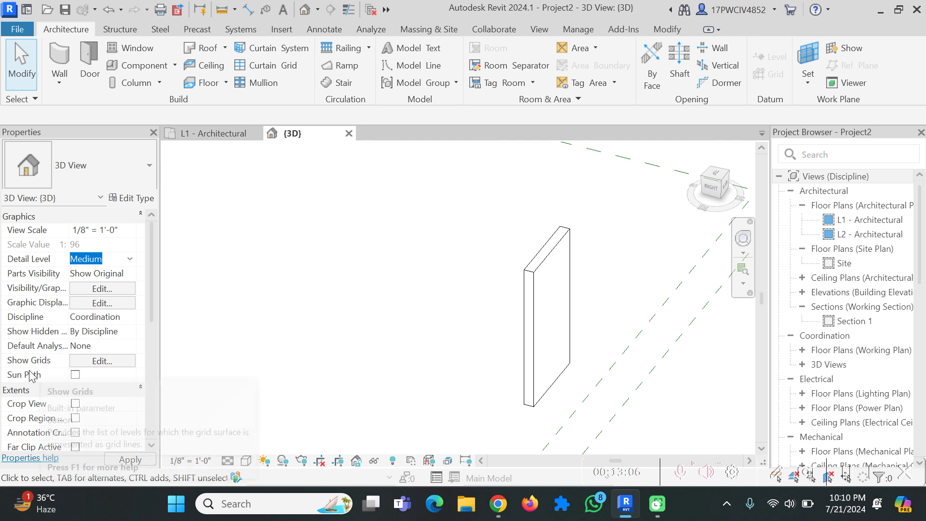
{"action": "scroll", "coordinate": [37, 313], "scroll_direction": "down", "scroll_amount": 1}
{"action": "scroll", "coordinate": [38, 313], "scroll_direction": "down", "scroll_amount": 2}
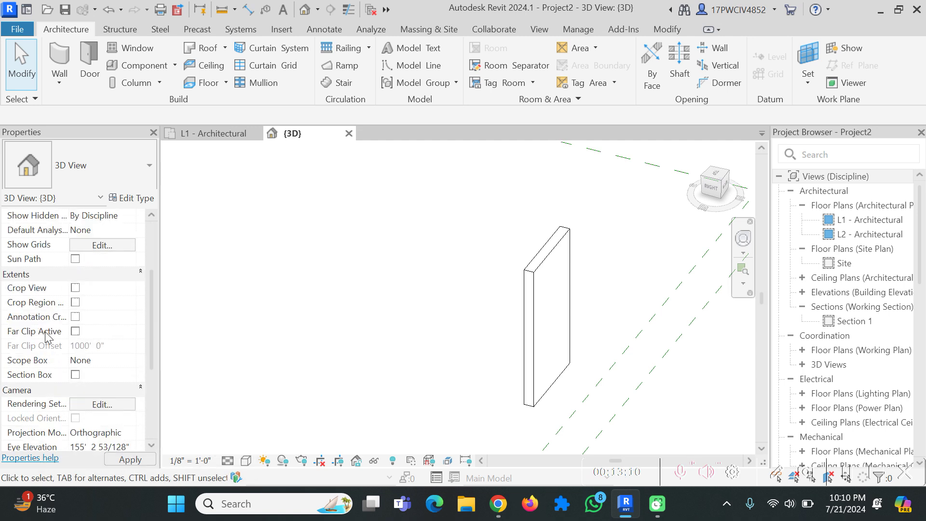
{"action": "scroll", "coordinate": [24, 355], "scroll_direction": "down", "scroll_amount": 4}
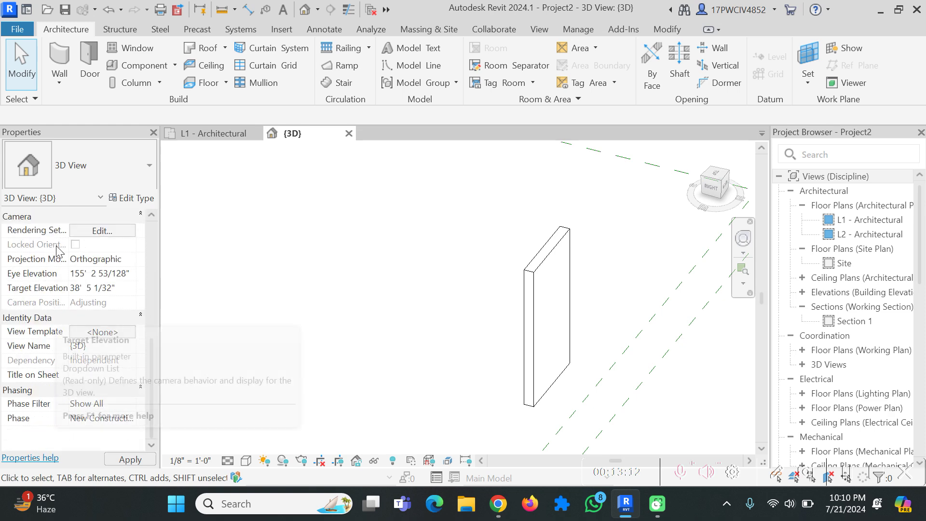
{"action": "scroll", "coordinate": [57, 311], "scroll_direction": "up", "scroll_amount": 7}
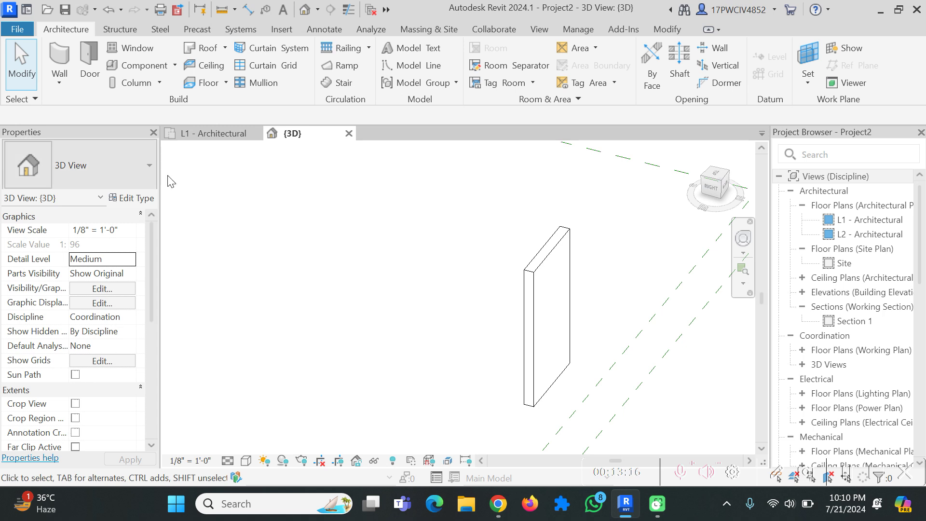
Select the Generic - 8" wall, check its Location Line options, and keep Top Constraint Unconnected
{"action": "left_click", "coordinate": [535, 270]}
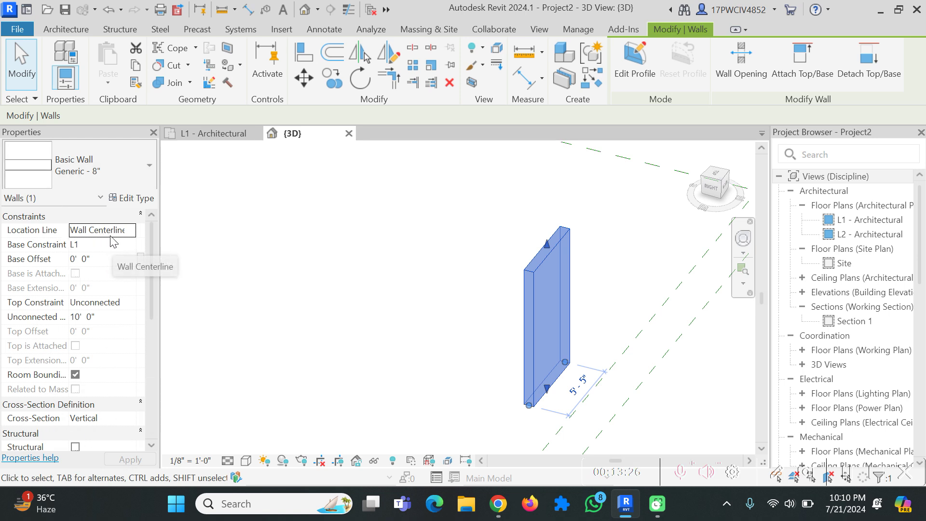
{"action": "left_click", "coordinate": [129, 231]}
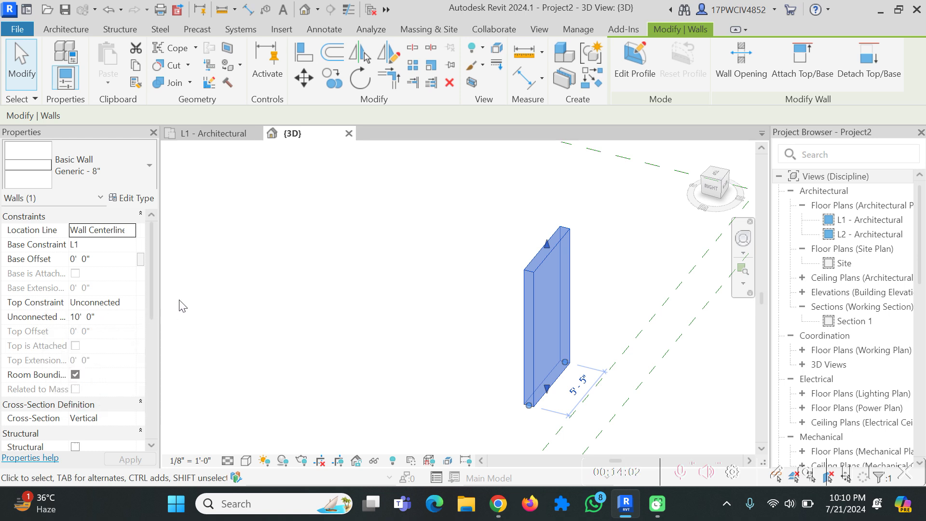
{"action": "left_click", "coordinate": [124, 304]}
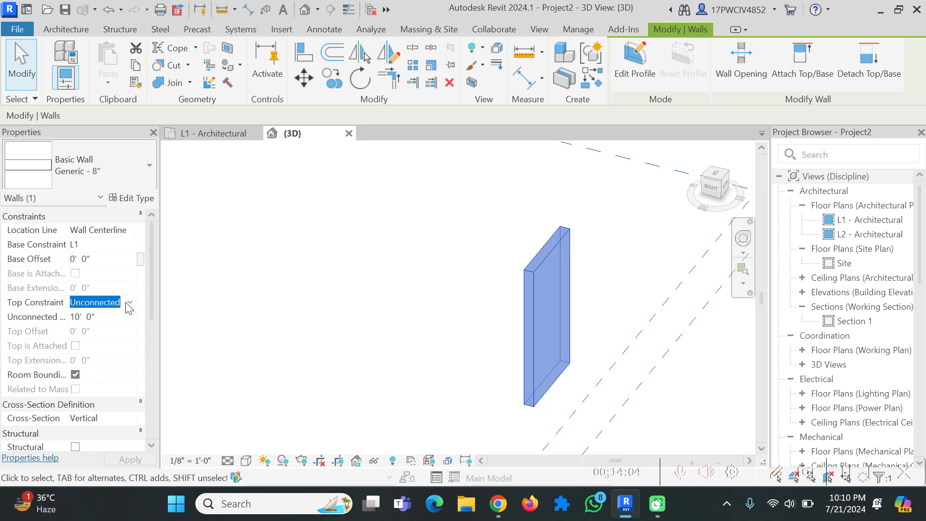
{"action": "left_click", "coordinate": [128, 303]}
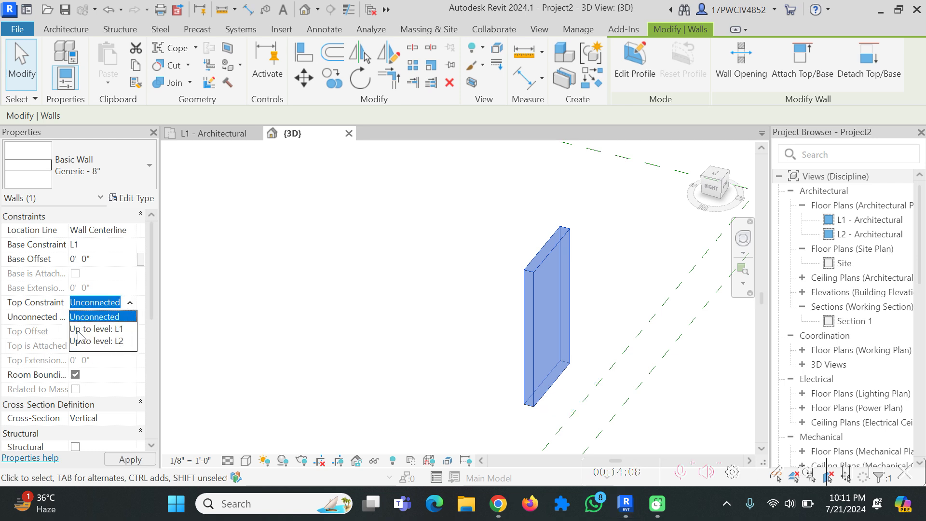
{"action": "left_click", "coordinate": [44, 311]}
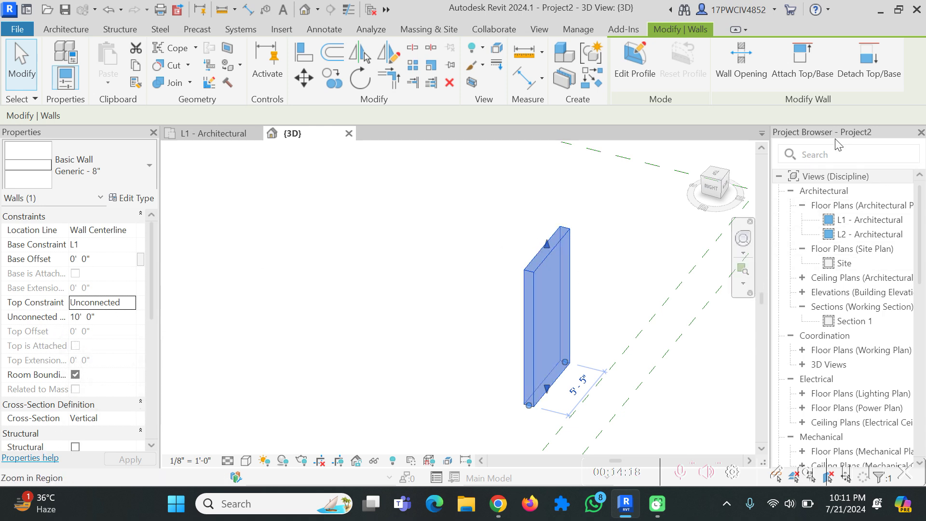
Show the wall in the L1 - Architectural floor plan with nothing selected
{"action": "double_click", "coordinate": [860, 222]}
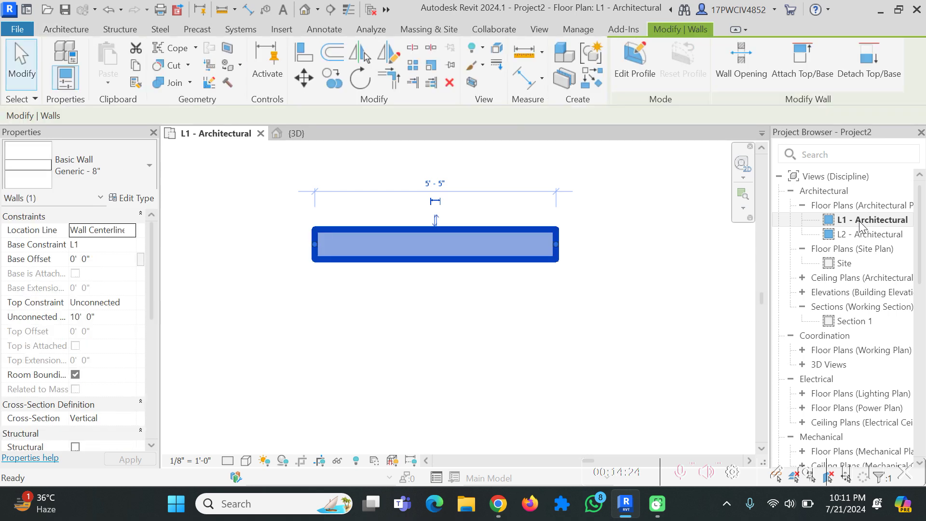
{"action": "left_click", "coordinate": [476, 374]}
{"action": "scroll", "coordinate": [490, 346], "scroll_direction": "down", "scroll_amount": 1}
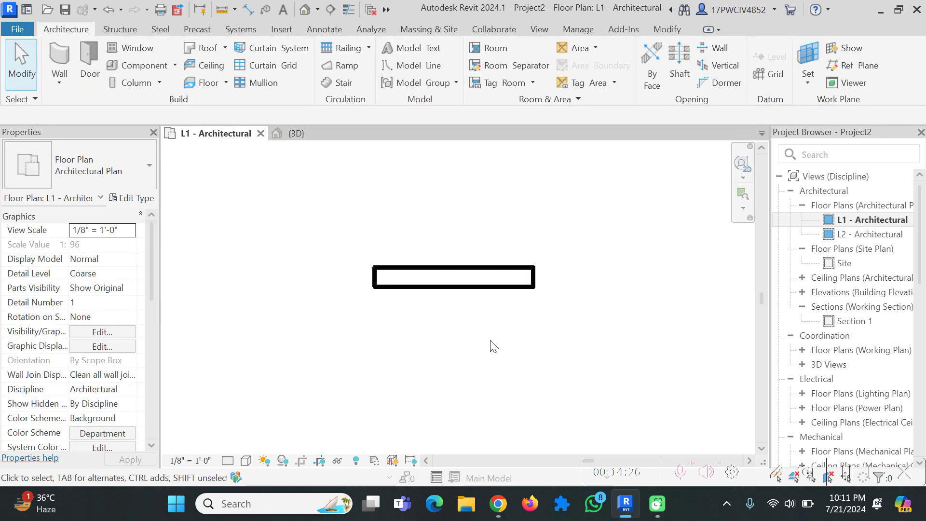
Switch to the L2 - Architectural floor plan and zoom to view the wall outline
{"action": "double_click", "coordinate": [843, 236]}
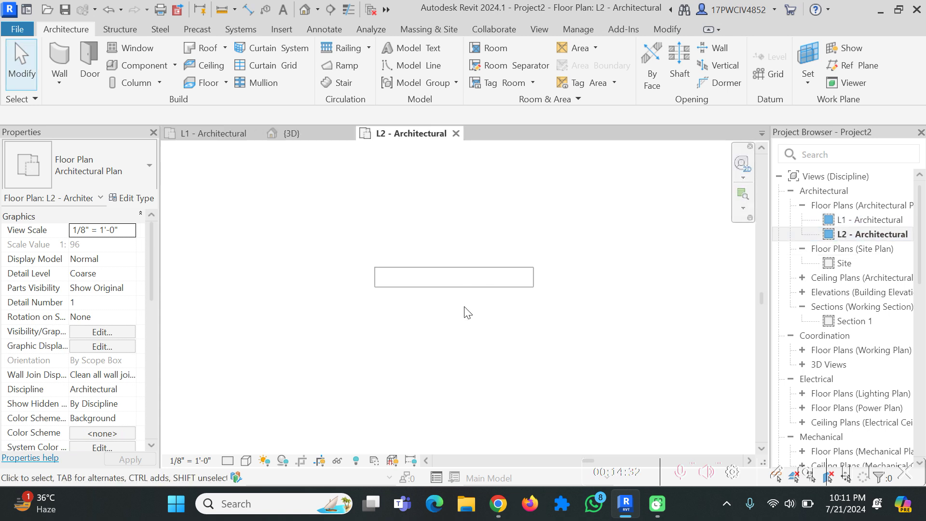
{"action": "scroll", "coordinate": [488, 283], "scroll_direction": "up", "scroll_amount": 2}
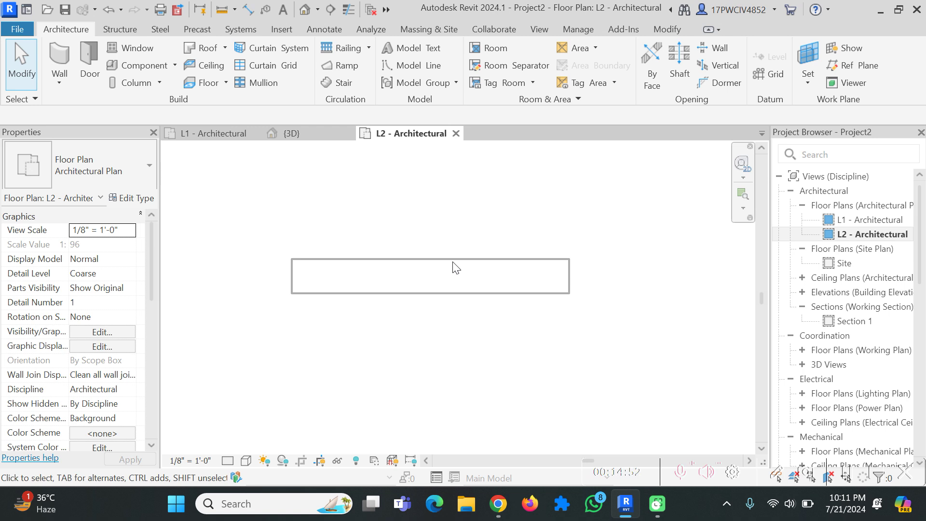
{"action": "scroll", "coordinate": [454, 263], "scroll_direction": "down", "scroll_amount": 4}
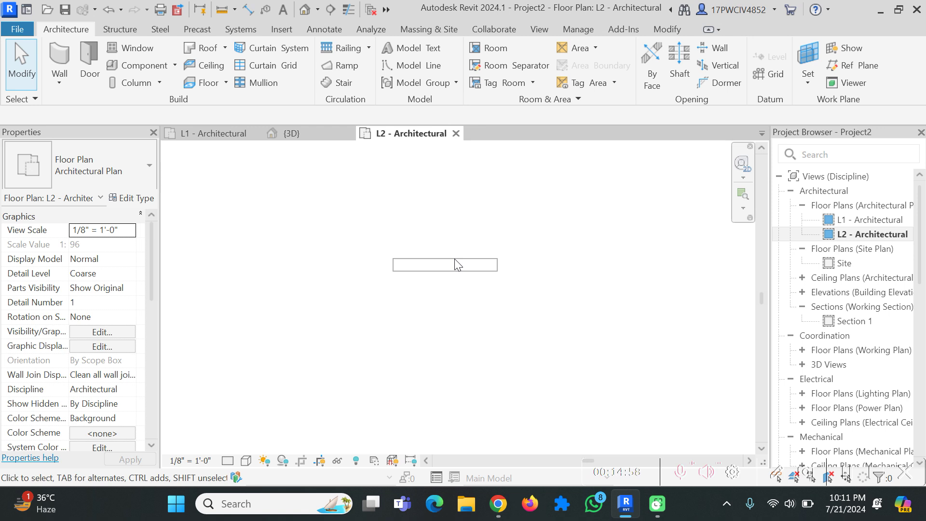
{"action": "scroll", "coordinate": [835, 354], "scroll_direction": "down", "scroll_amount": 10}
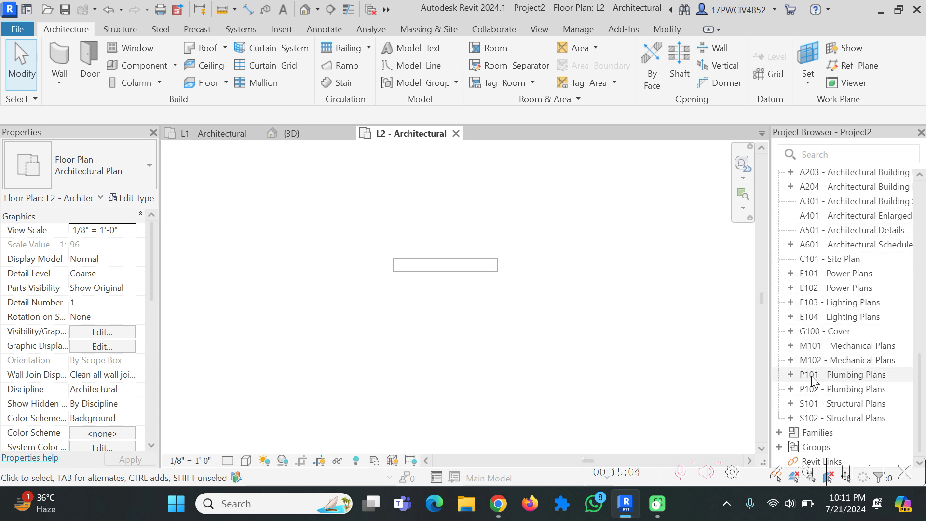
{"action": "scroll", "coordinate": [827, 274], "scroll_direction": "up", "scroll_amount": 2}
{"action": "scroll", "coordinate": [826, 274], "scroll_direction": "up", "scroll_amount": 5}
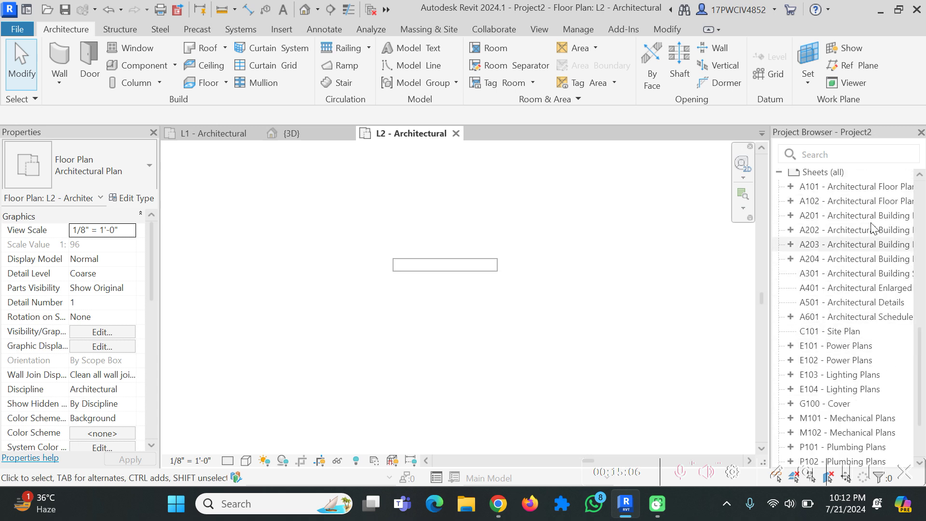
{"action": "scroll", "coordinate": [798, 273], "scroll_direction": "up", "scroll_amount": 5}
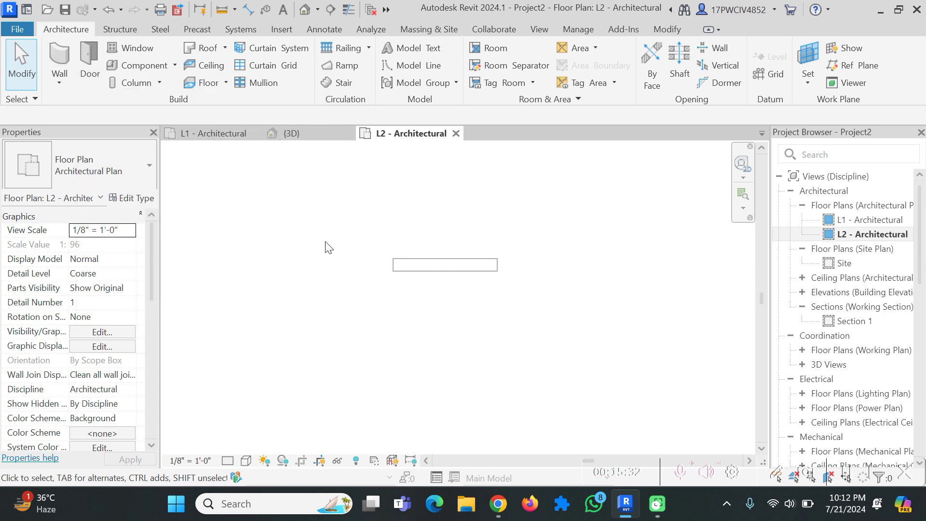
Return to the {3D} view, leave the wall unselected, and cancel the Wall tool without adding walls
{"action": "left_click", "coordinate": [306, 9]}
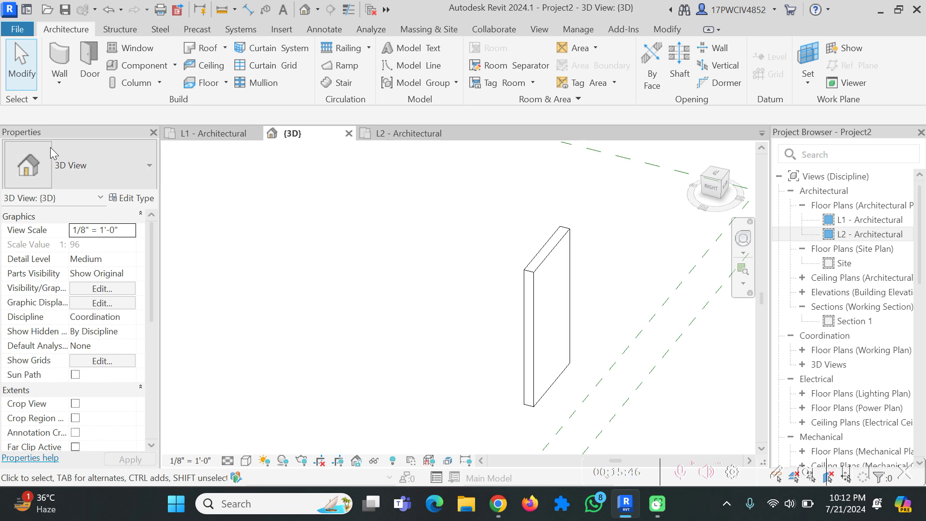
{"action": "left_click", "coordinate": [532, 282]}
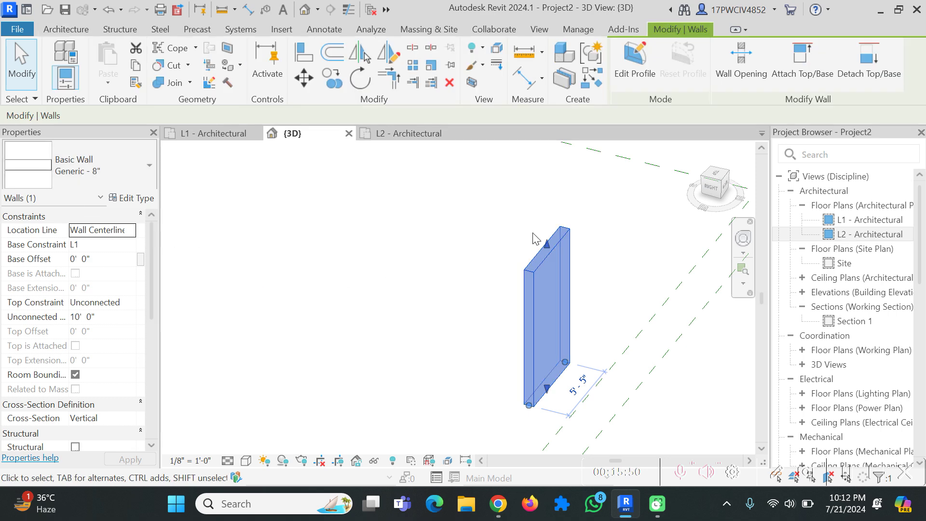
{"action": "left_click", "coordinate": [461, 222]}
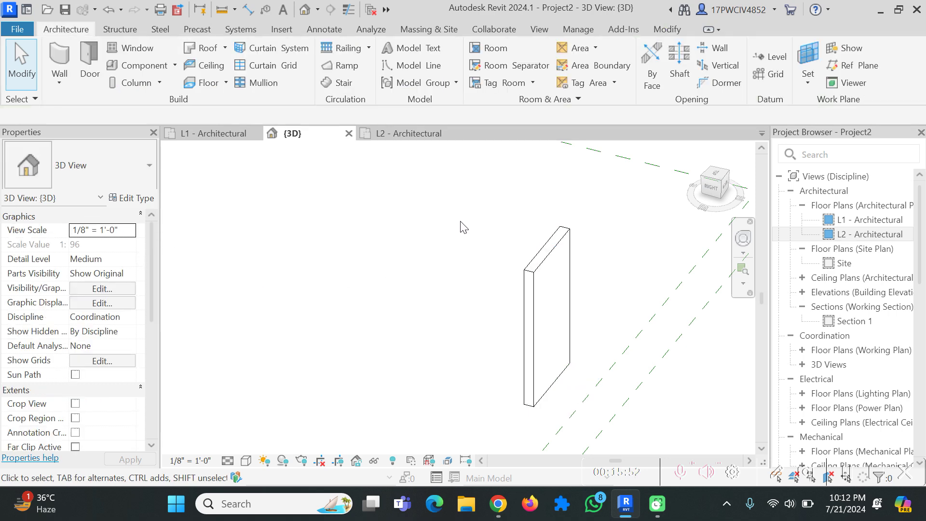
{"action": "left_click", "coordinate": [558, 264]}
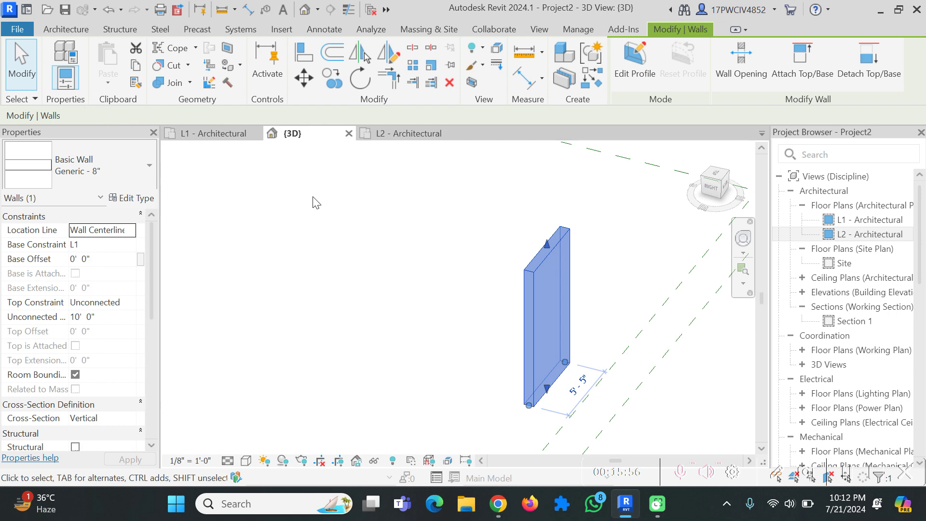
{"action": "left_click", "coordinate": [187, 160]}
{"action": "left_click", "coordinate": [59, 63]}
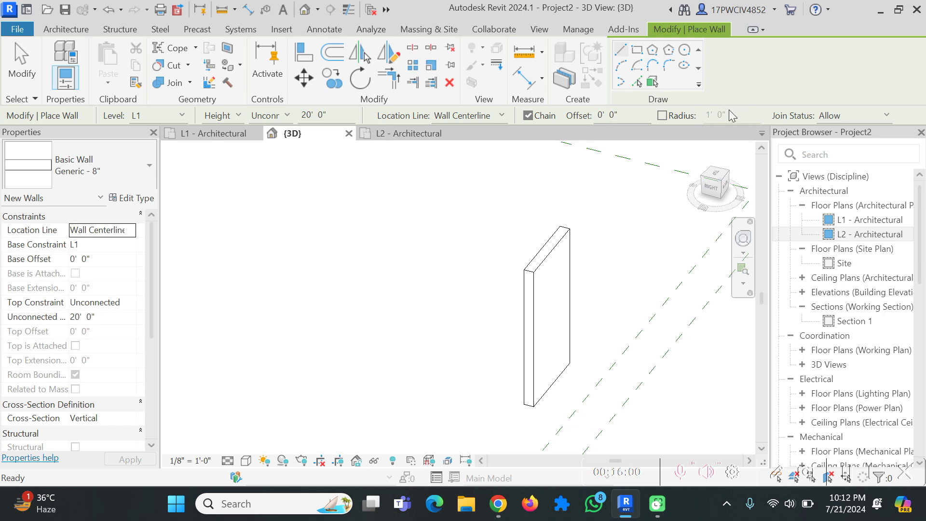
{"action": "key", "text": "Escape"}
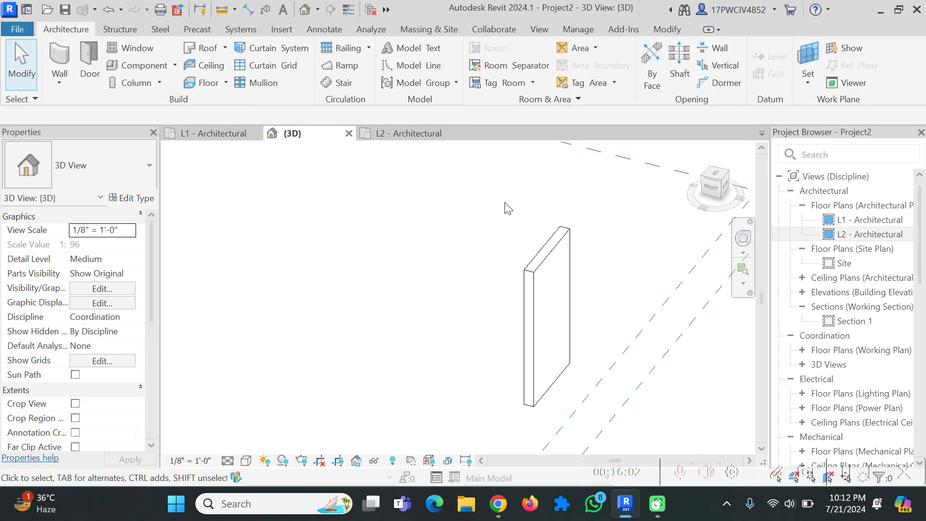